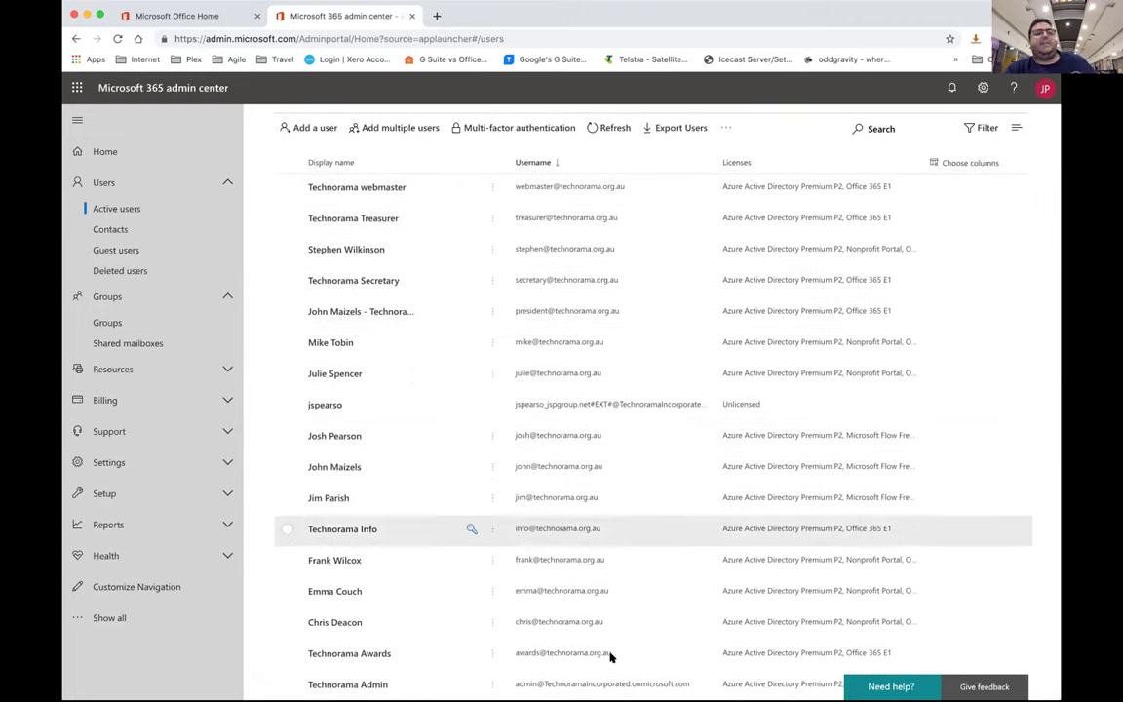
Review the Billing > Licenses counts, then open Purchase services showing non-profit plans from A$3.40
{"action": "scroll", "coordinate": [617, 546], "scroll_direction": "up", "scroll_amount": 3}
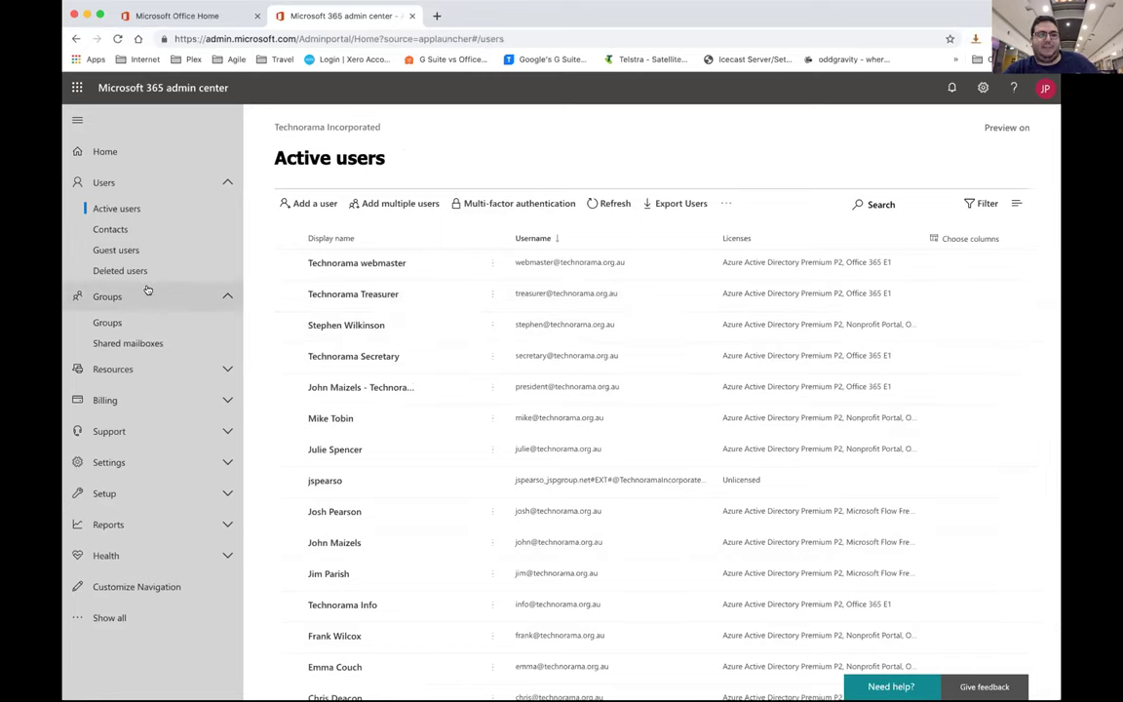
{"action": "left_click", "coordinate": [145, 402]}
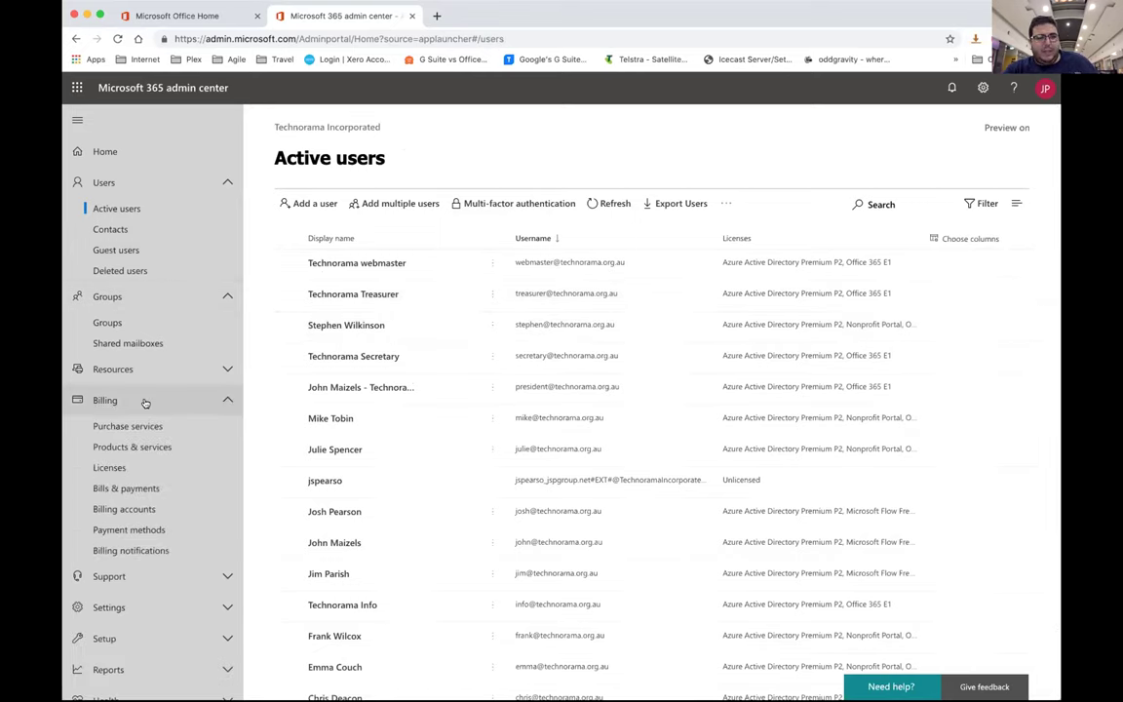
{"action": "left_click", "coordinate": [109, 466]}
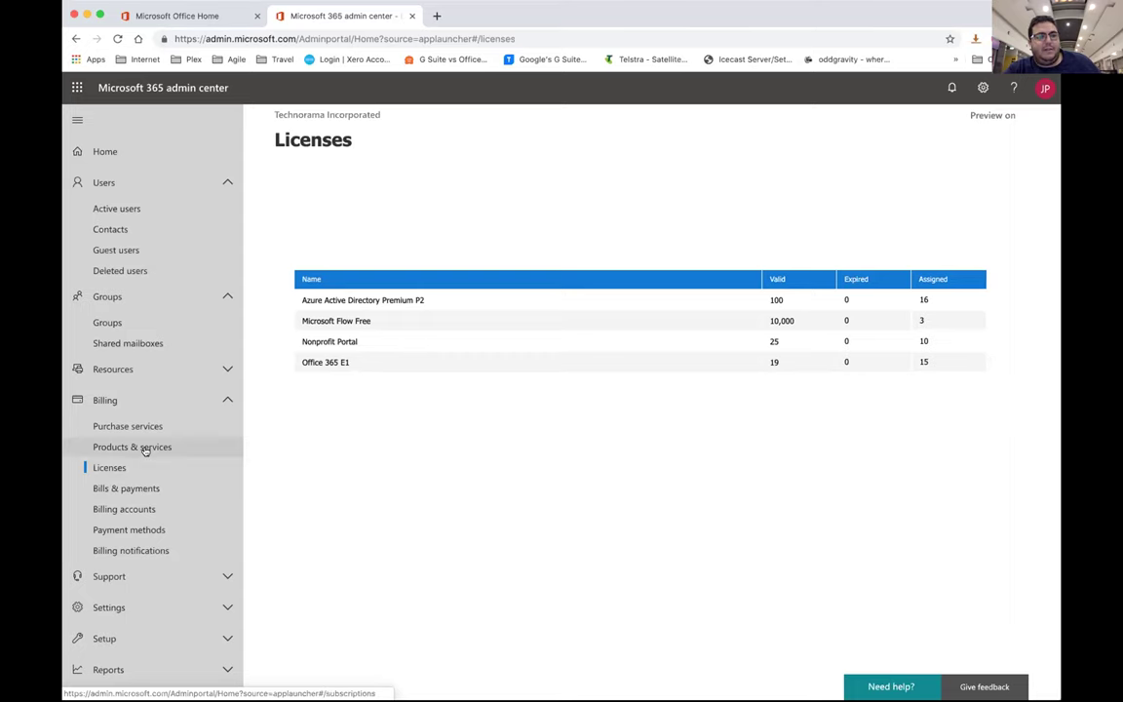
{"action": "left_click", "coordinate": [112, 427]}
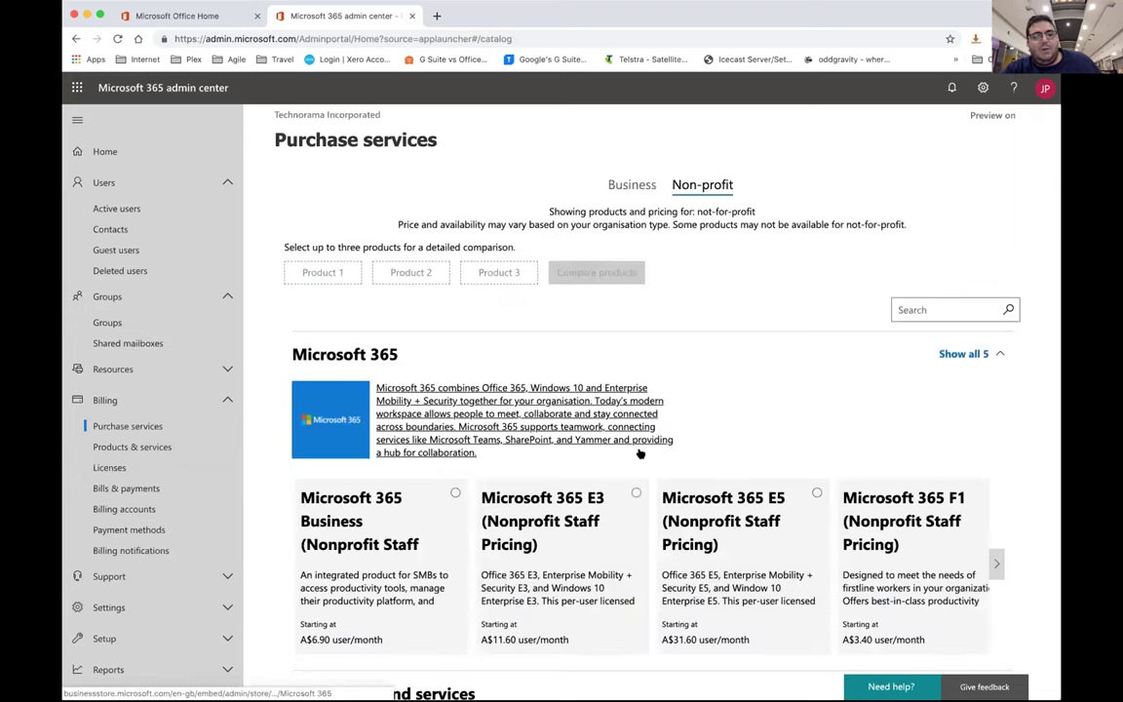
{"action": "left_click", "coordinate": [619, 188]}
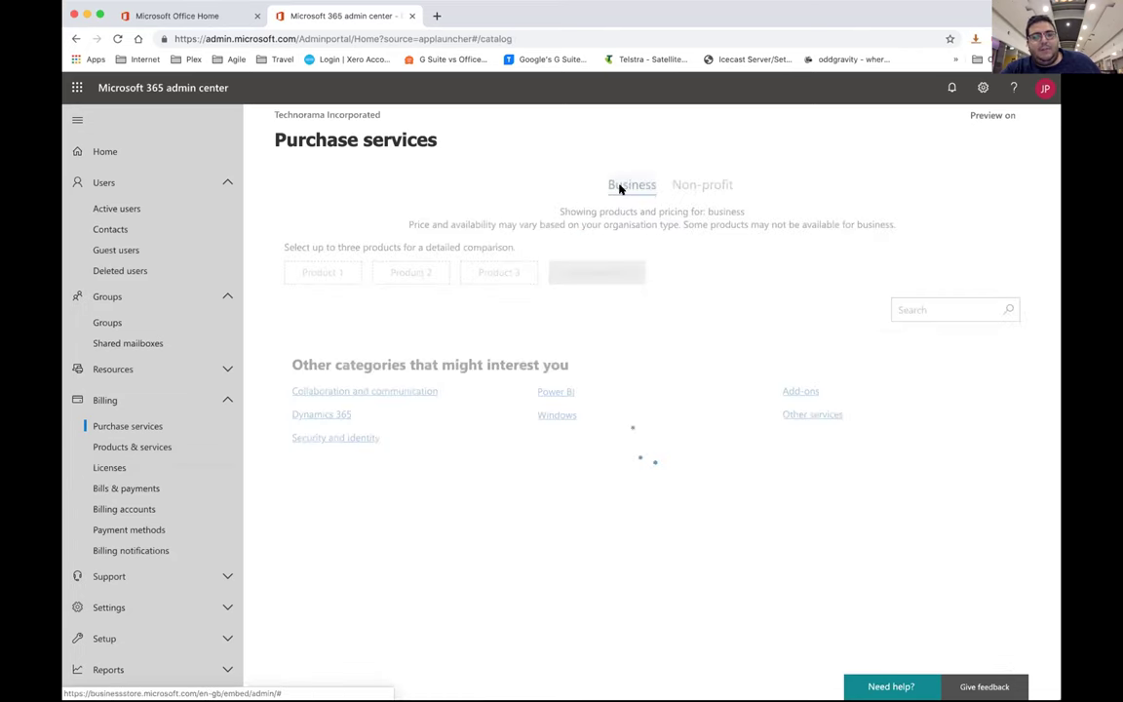
{"action": "scroll", "coordinate": [599, 408], "scroll_direction": "down", "scroll_amount": 3}
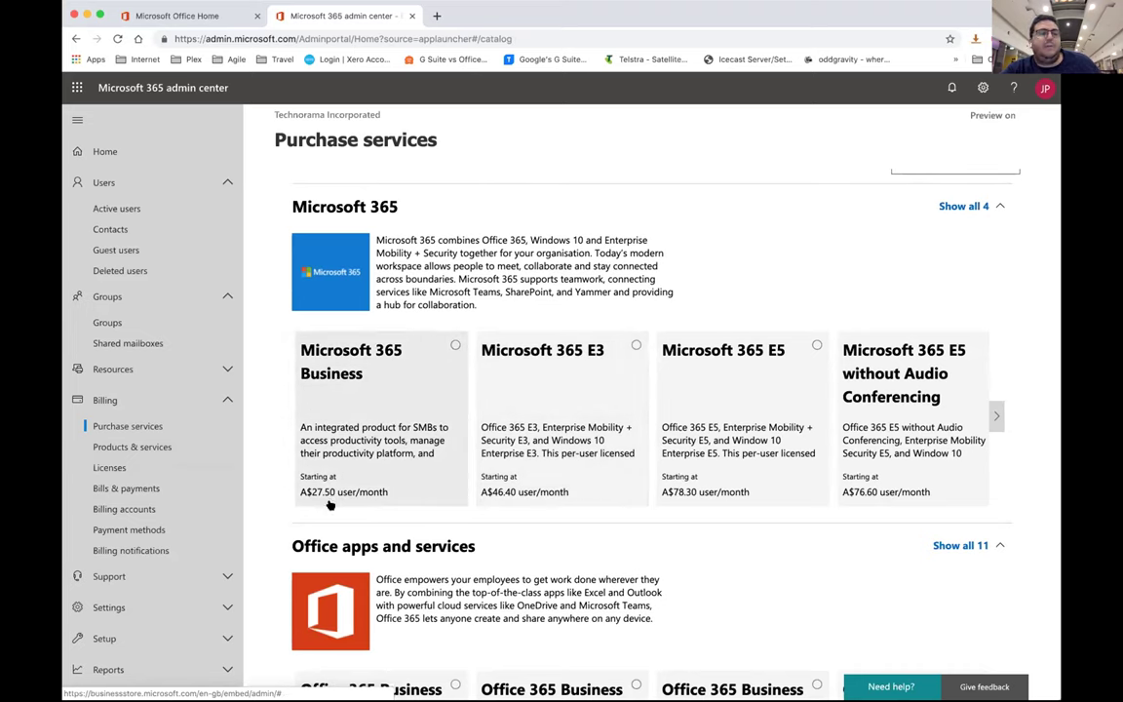
{"action": "scroll", "coordinate": [331, 495], "scroll_direction": "up", "scroll_amount": 3}
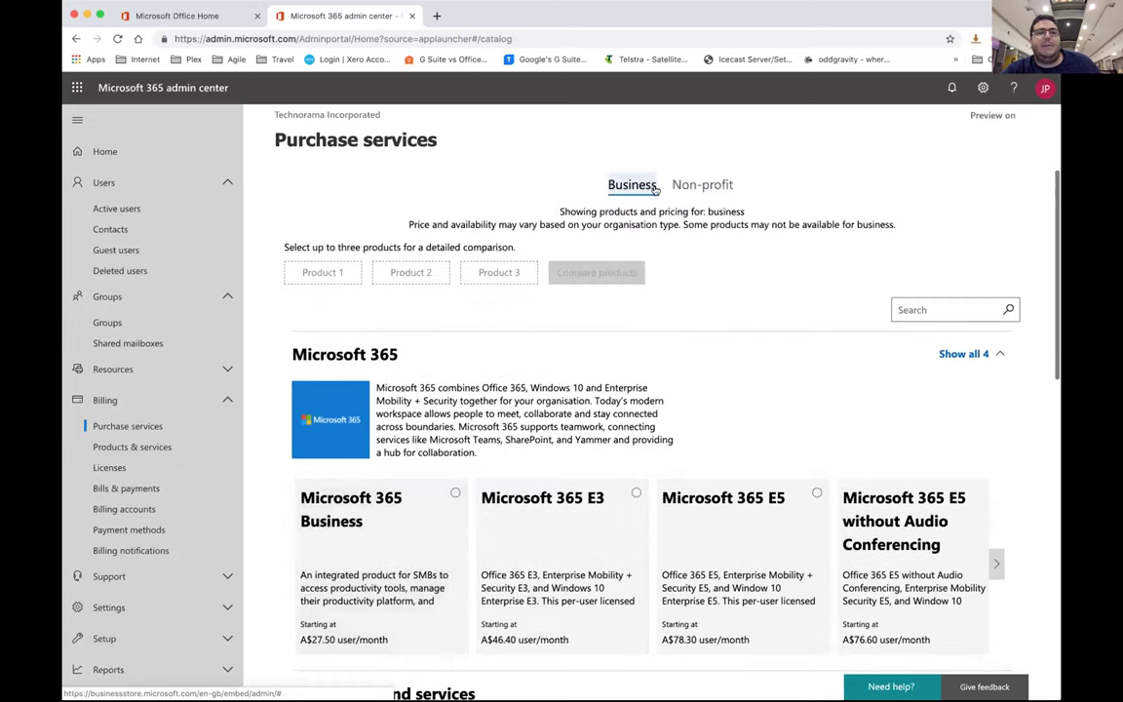
{"action": "left_click", "coordinate": [702, 184]}
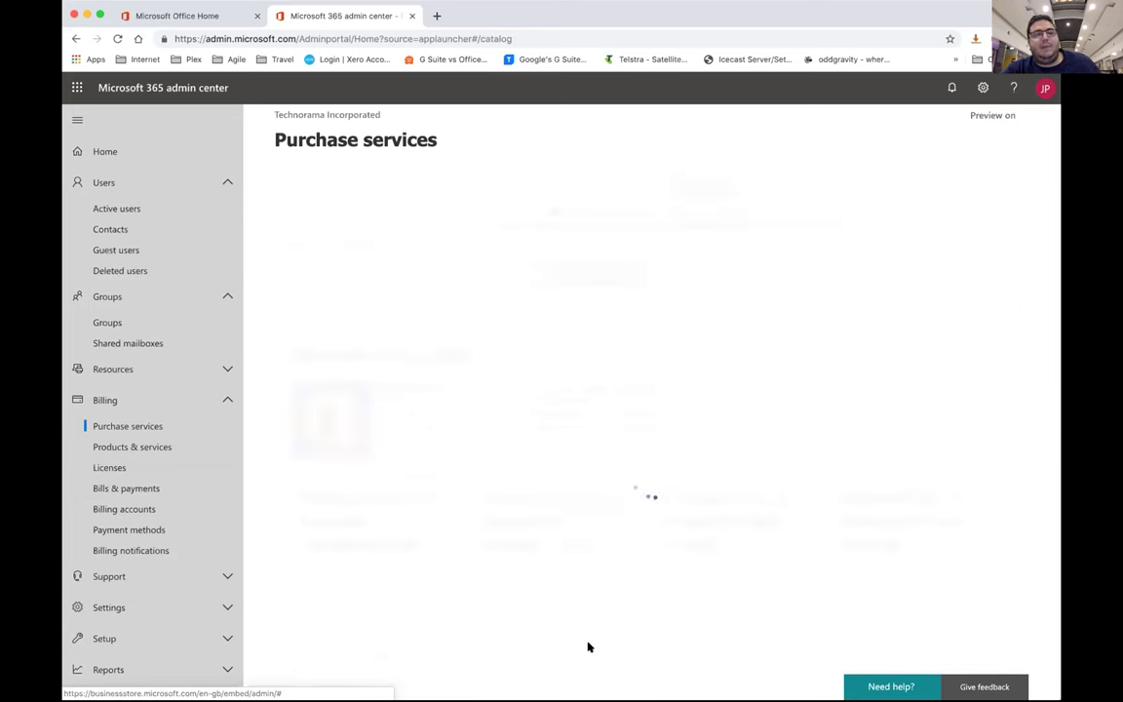
{"action": "scroll", "coordinate": [573, 404], "scroll_direction": "down", "scroll_amount": 2}
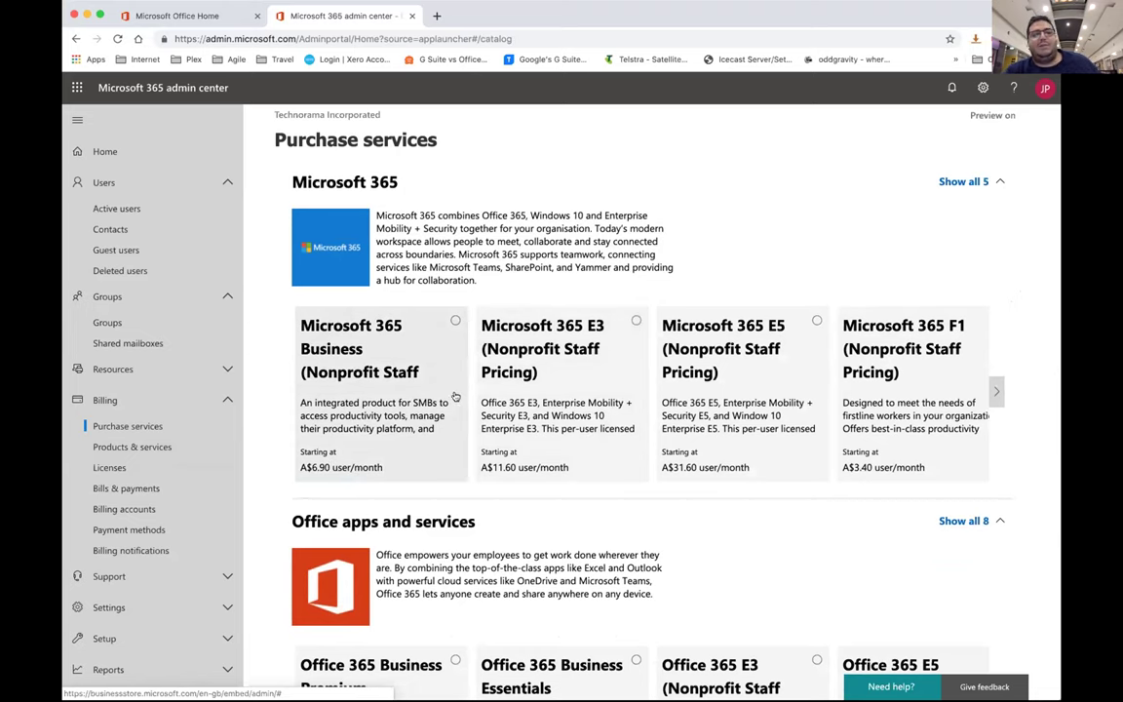
{"action": "scroll", "coordinate": [481, 448], "scroll_direction": "down", "scroll_amount": 3}
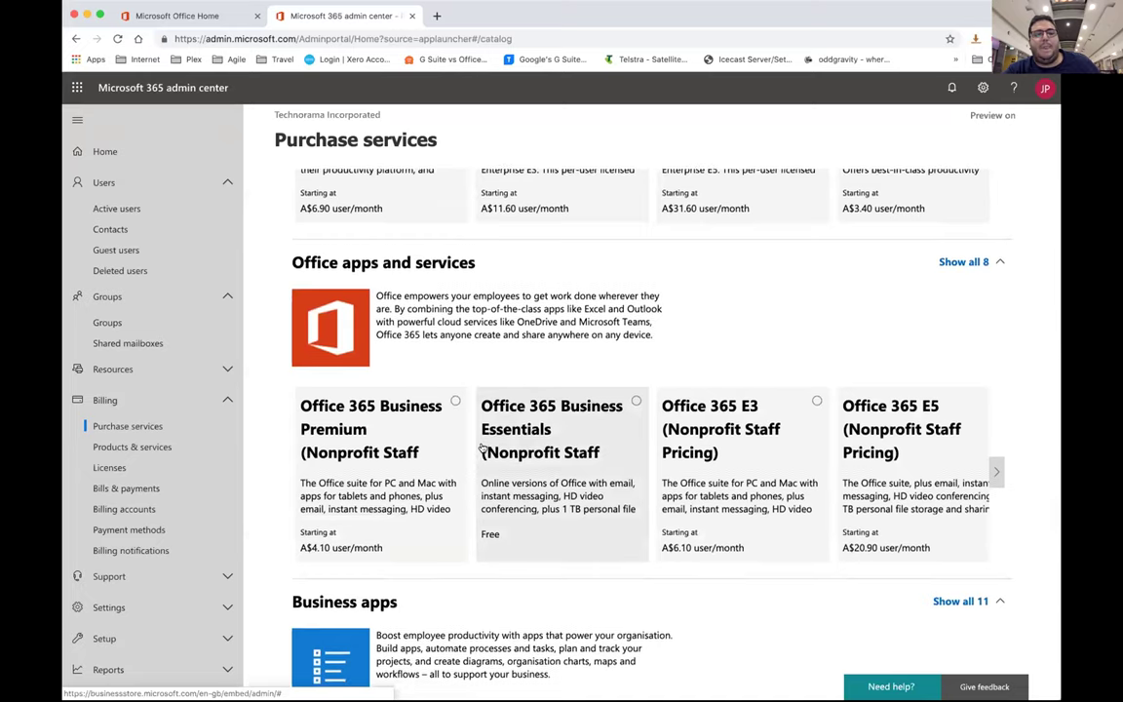
{"action": "scroll", "coordinate": [488, 468], "scroll_direction": "down", "scroll_amount": 1}
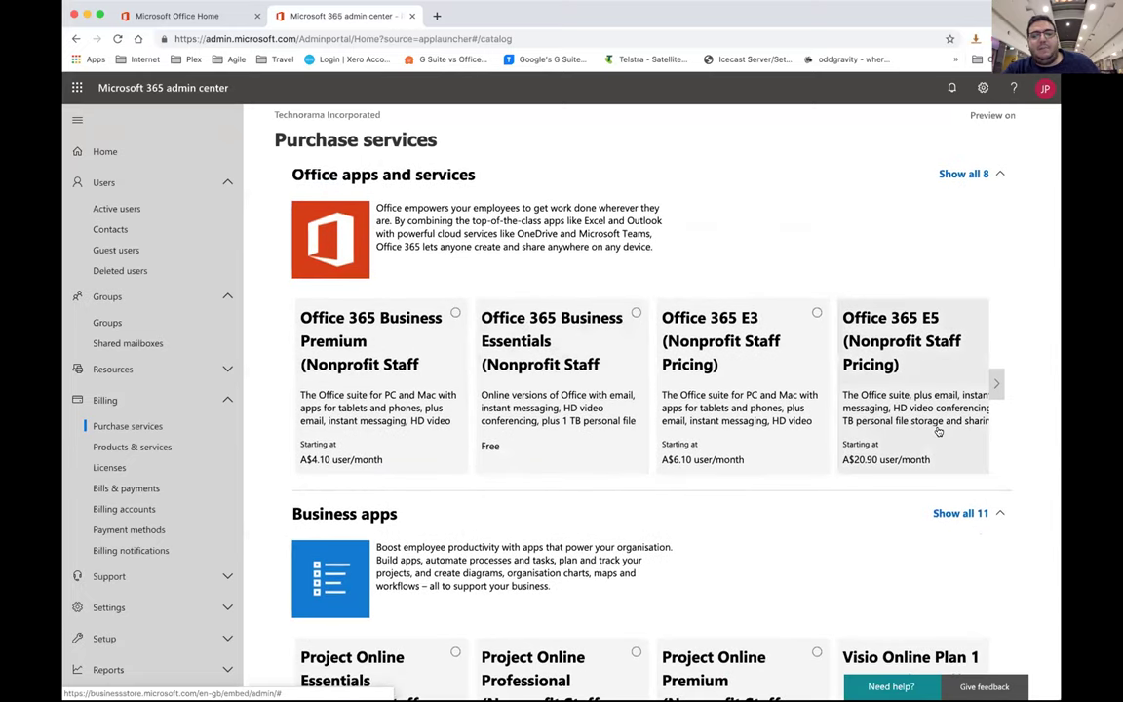
{"action": "scroll", "coordinate": [938, 427], "scroll_direction": "down", "scroll_amount": 3}
{"action": "scroll", "coordinate": [790, 513], "scroll_direction": "up", "scroll_amount": 2}
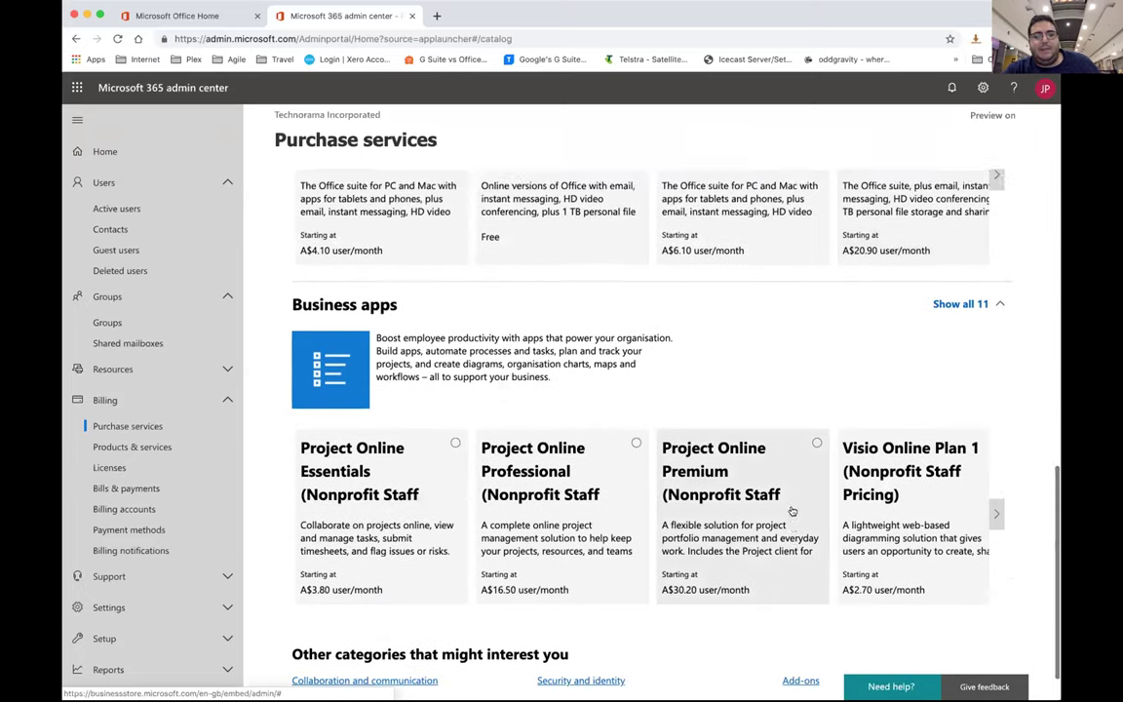
{"action": "scroll", "coordinate": [575, 478], "scroll_direction": "down", "scroll_amount": 2}
{"action": "scroll", "coordinate": [861, 493], "scroll_direction": "up", "scroll_amount": 2}
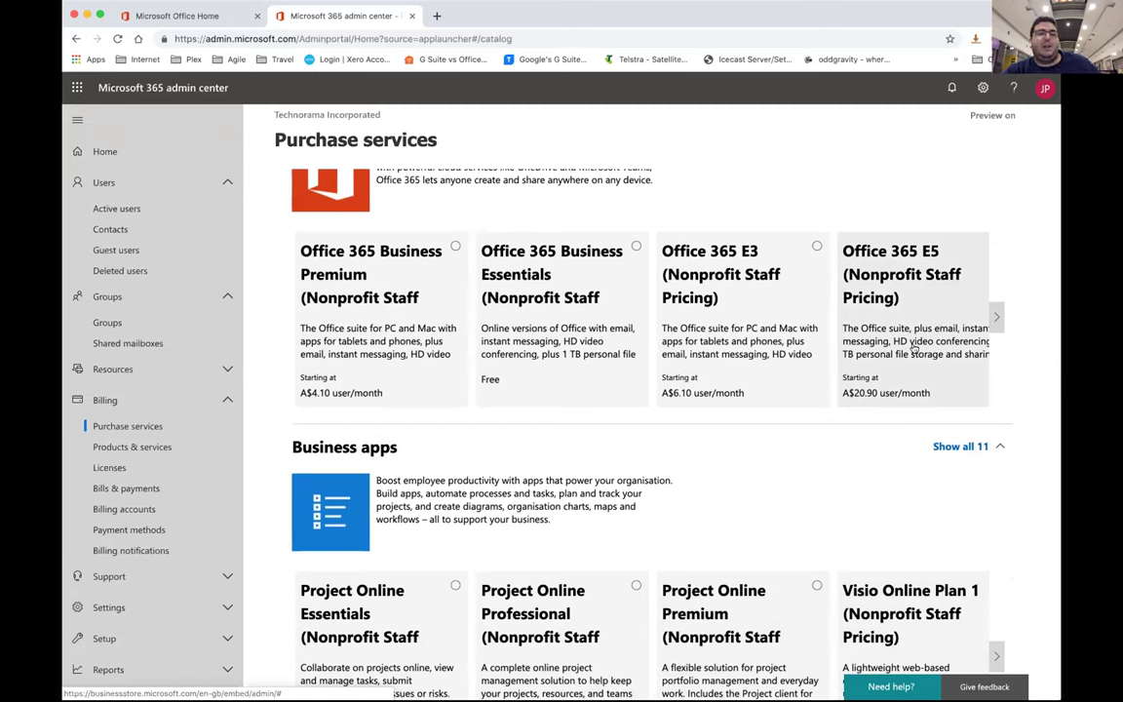
{"action": "scroll", "coordinate": [824, 317], "scroll_direction": "up", "scroll_amount": 1}
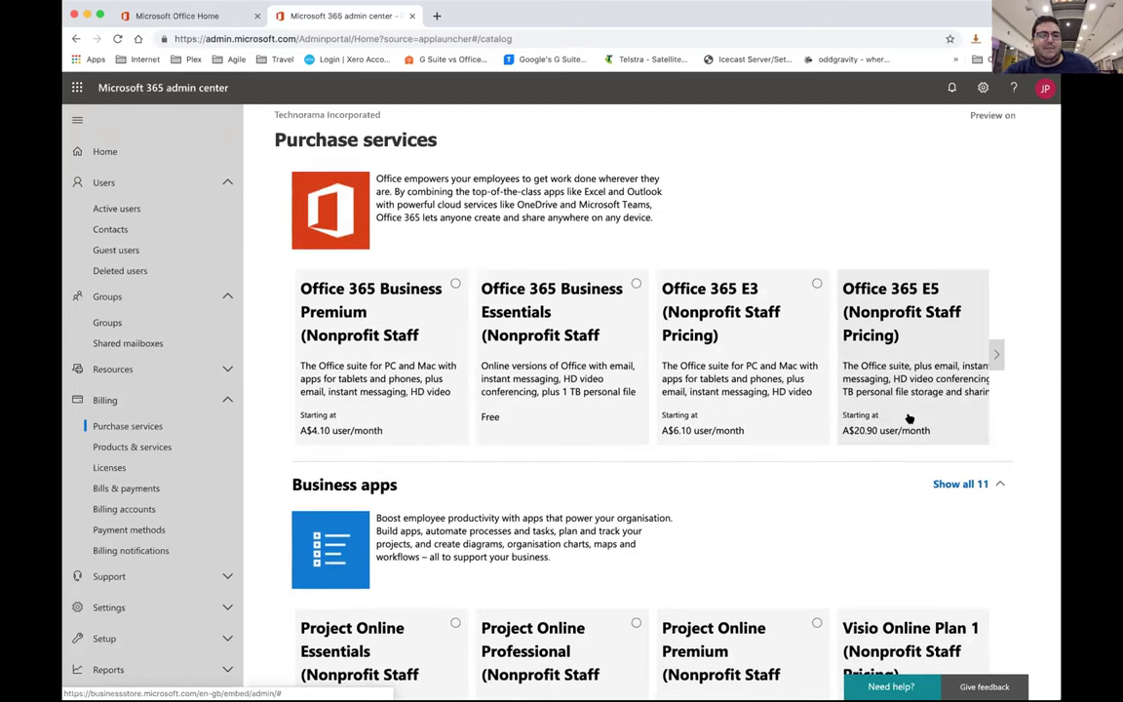
{"action": "scroll", "coordinate": [906, 415], "scroll_direction": "up", "scroll_amount": 2}
{"action": "scroll", "coordinate": [912, 410], "scroll_direction": "up", "scroll_amount": 3}
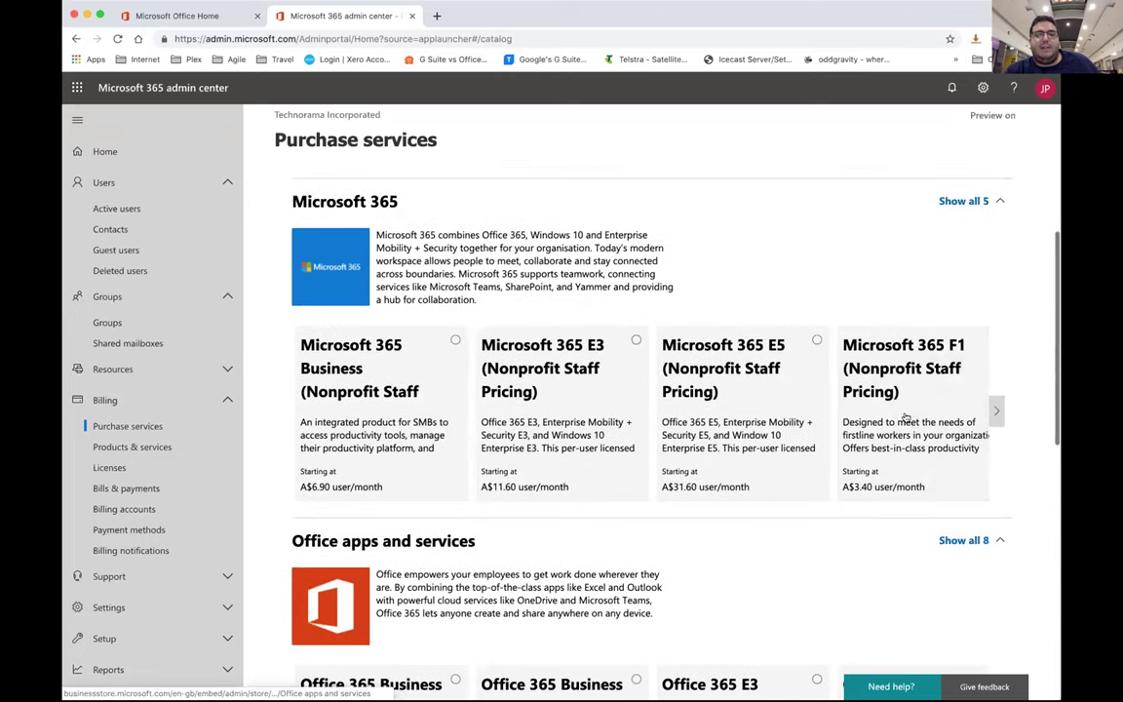
{"action": "scroll", "coordinate": [883, 531], "scroll_direction": "down", "scroll_amount": 3}
{"action": "scroll", "coordinate": [887, 530], "scroll_direction": "down", "scroll_amount": 2}
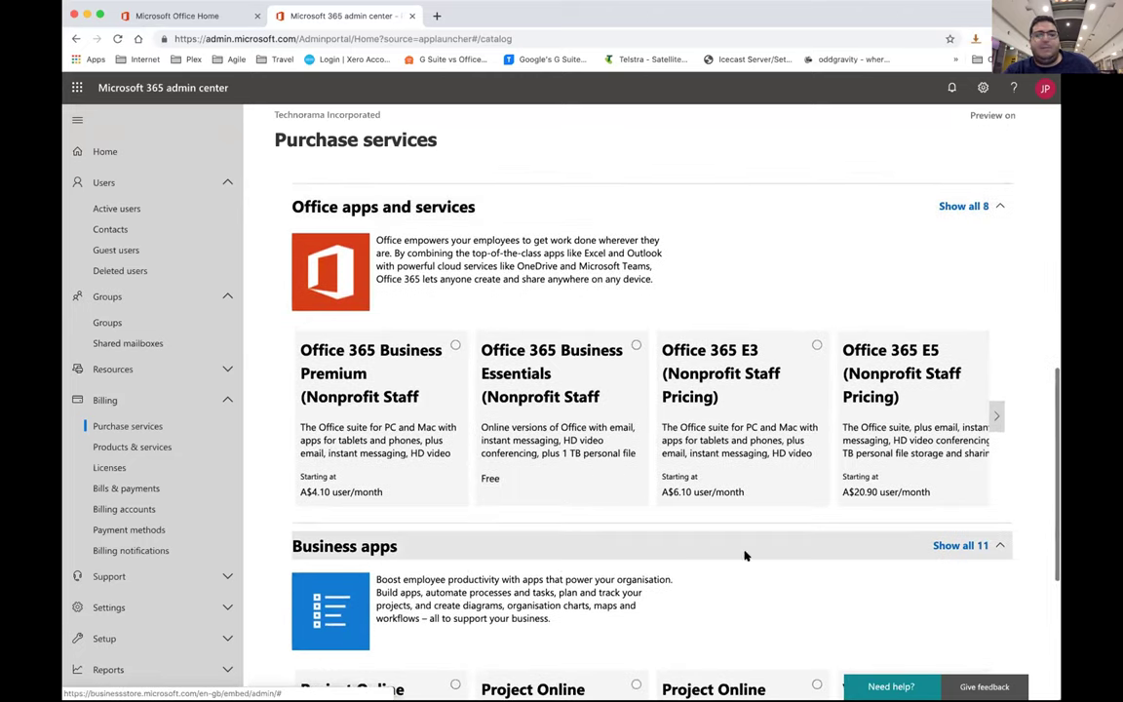
{"action": "left_click", "coordinate": [599, 474]}
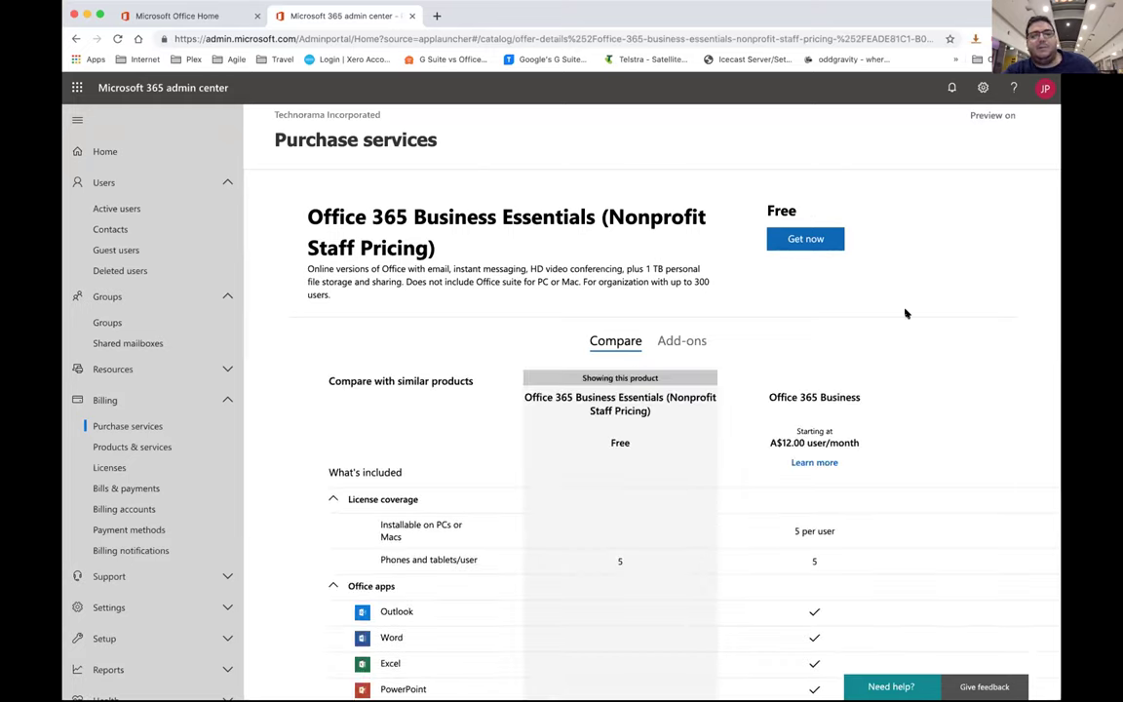
Compare Business Essentials with Office 365 Business, highlighting the 5 per user and Installable on PCs or Macs row
{"action": "scroll", "coordinate": [904, 313], "scroll_direction": "down", "scroll_amount": 2}
{"action": "scroll", "coordinate": [904, 313], "scroll_direction": "down", "scroll_amount": 3}
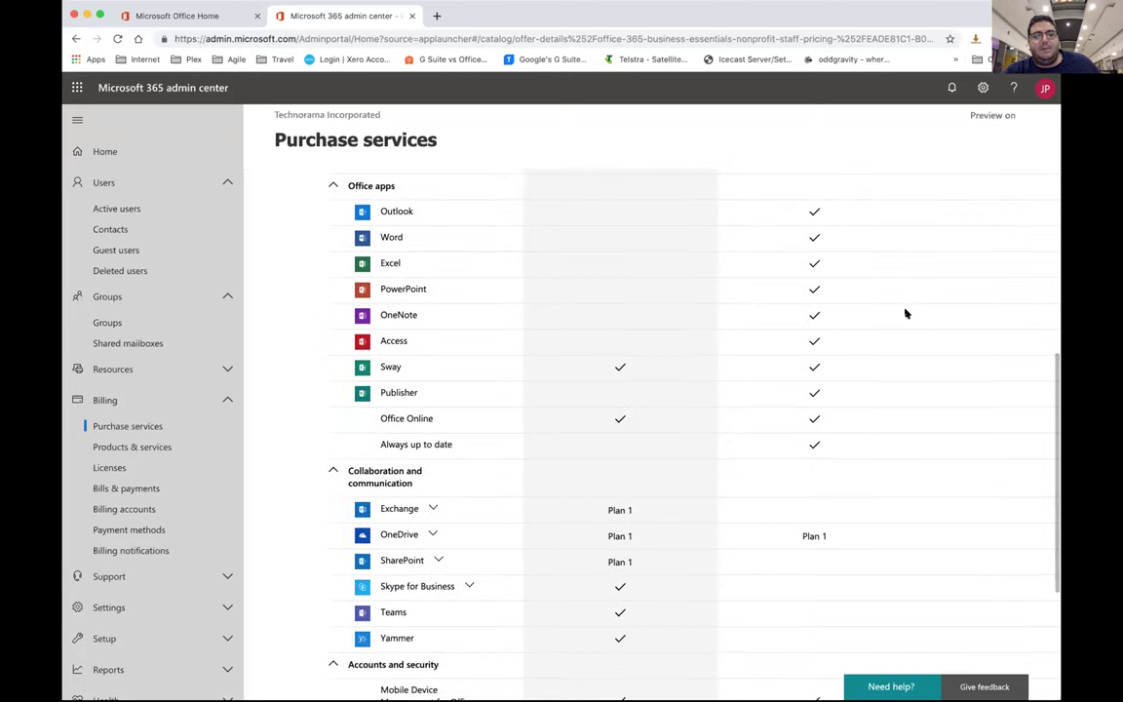
{"action": "scroll", "coordinate": [905, 313], "scroll_direction": "down", "scroll_amount": 2}
{"action": "scroll", "coordinate": [904, 313], "scroll_direction": "down", "scroll_amount": 1}
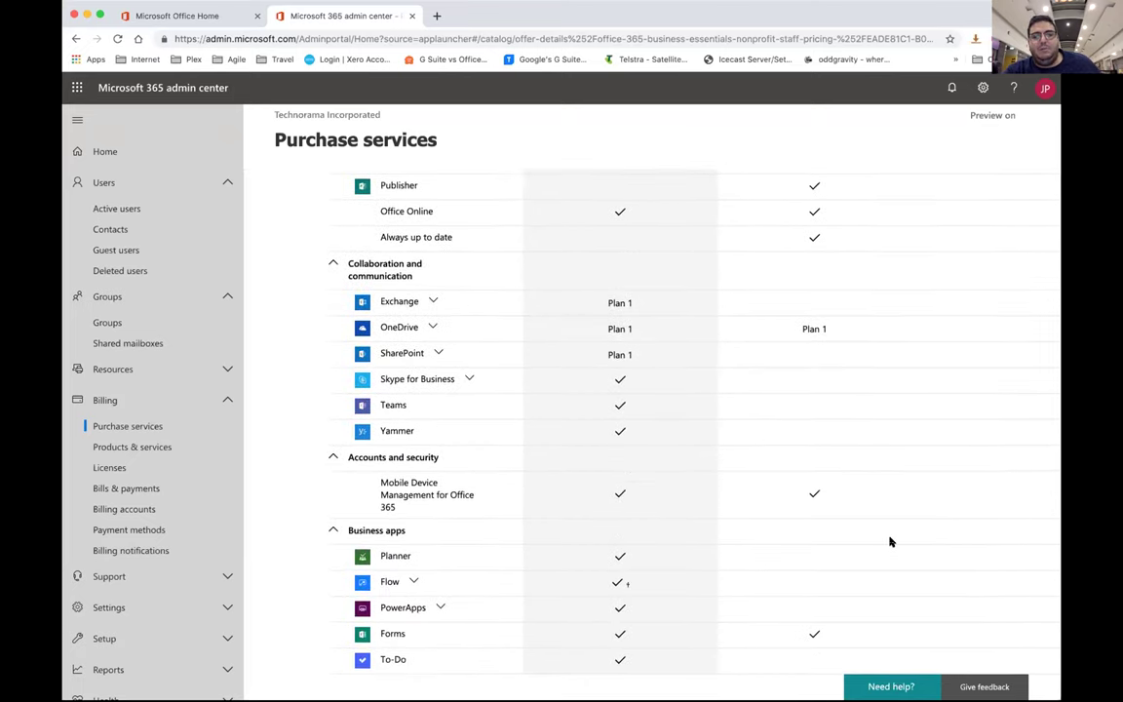
{"action": "scroll", "coordinate": [889, 541], "scroll_direction": "up", "scroll_amount": 10}
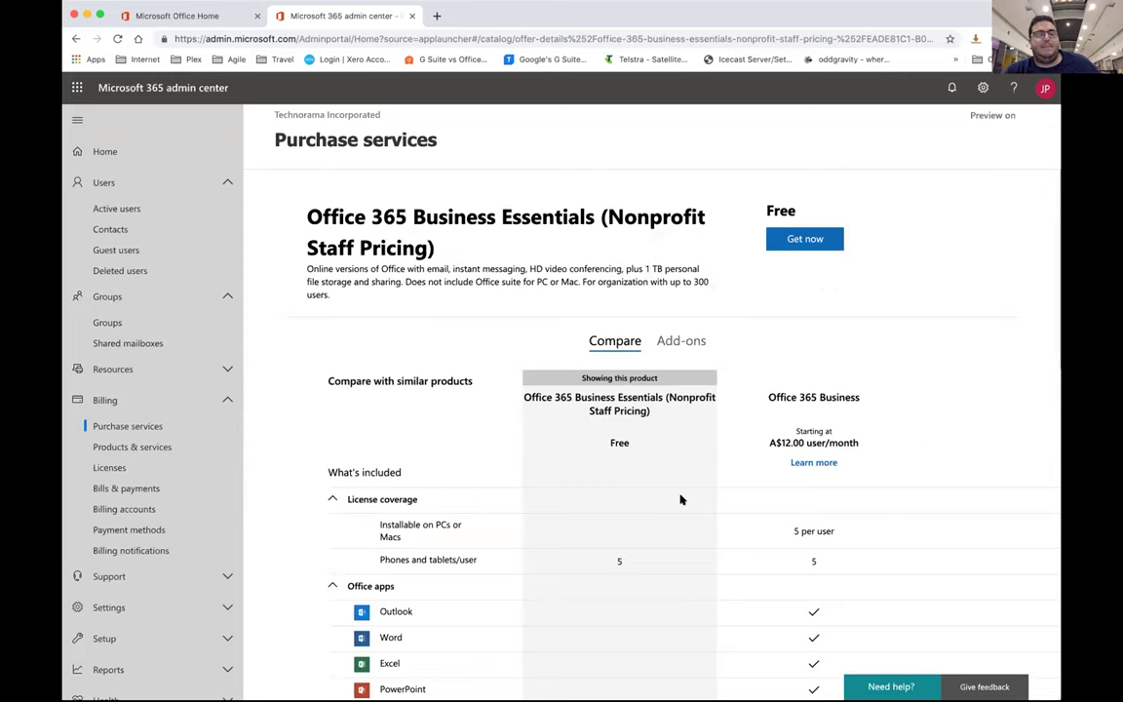
{"action": "scroll", "coordinate": [680, 499], "scroll_direction": "down", "scroll_amount": 1}
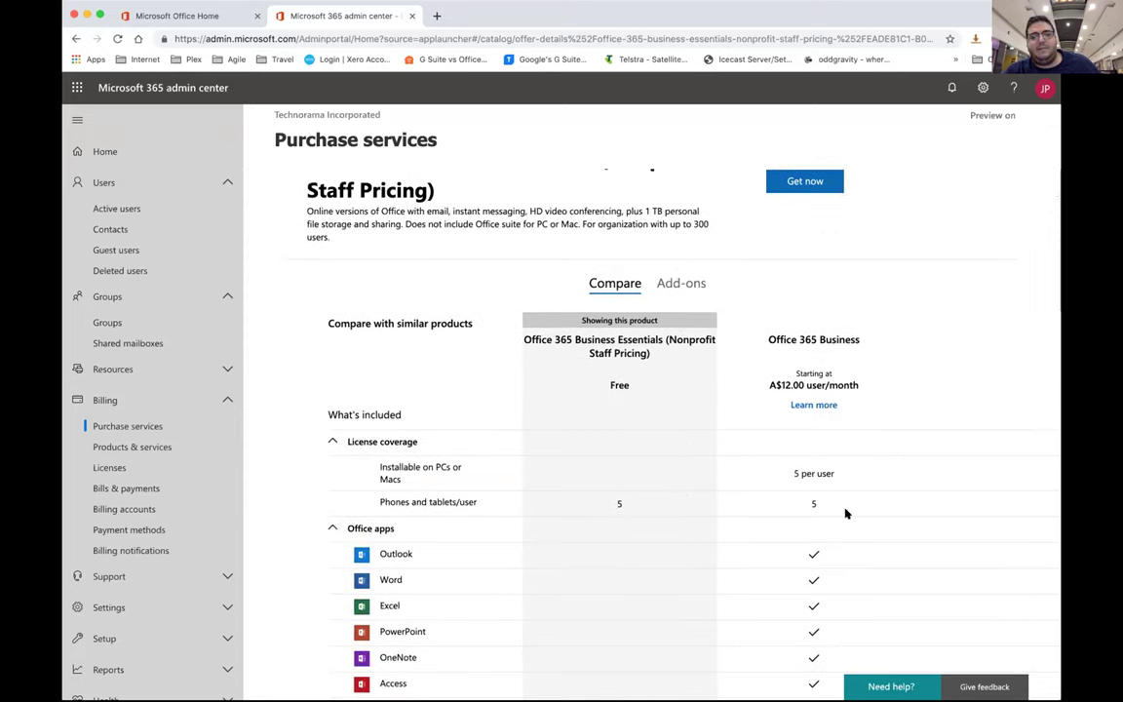
{"action": "scroll", "coordinate": [846, 514], "scroll_direction": "down", "scroll_amount": 1}
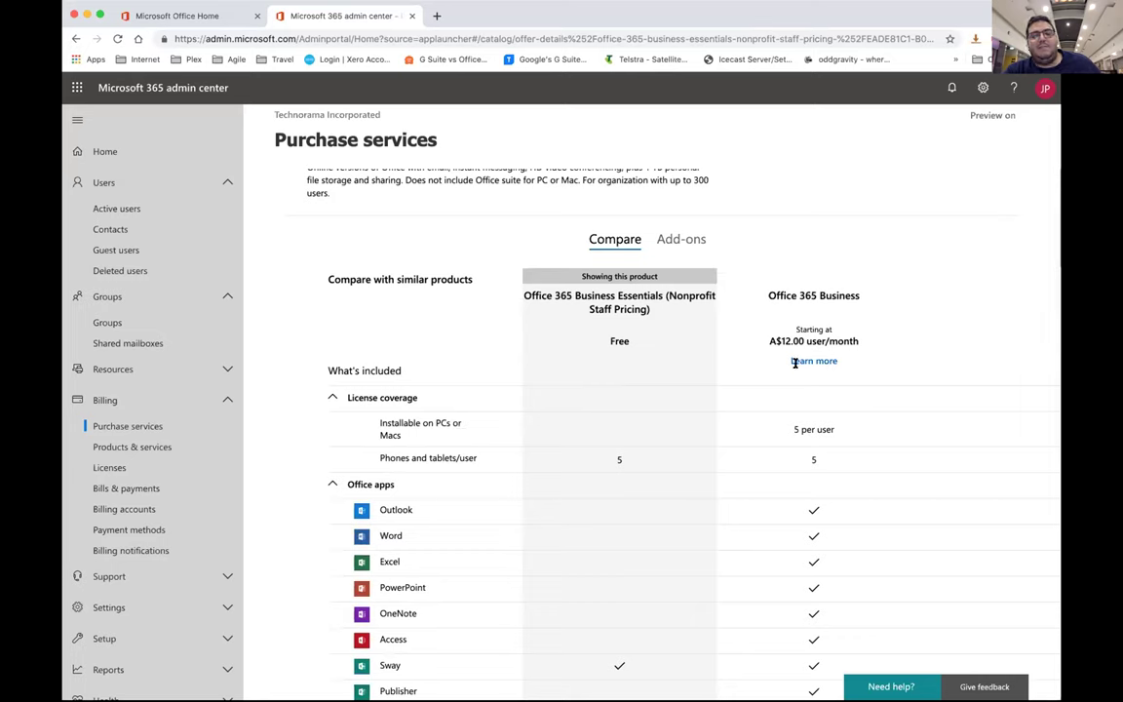
{"action": "left_click_drag", "start_coordinate": [836, 429], "coordinate": [794, 425]}
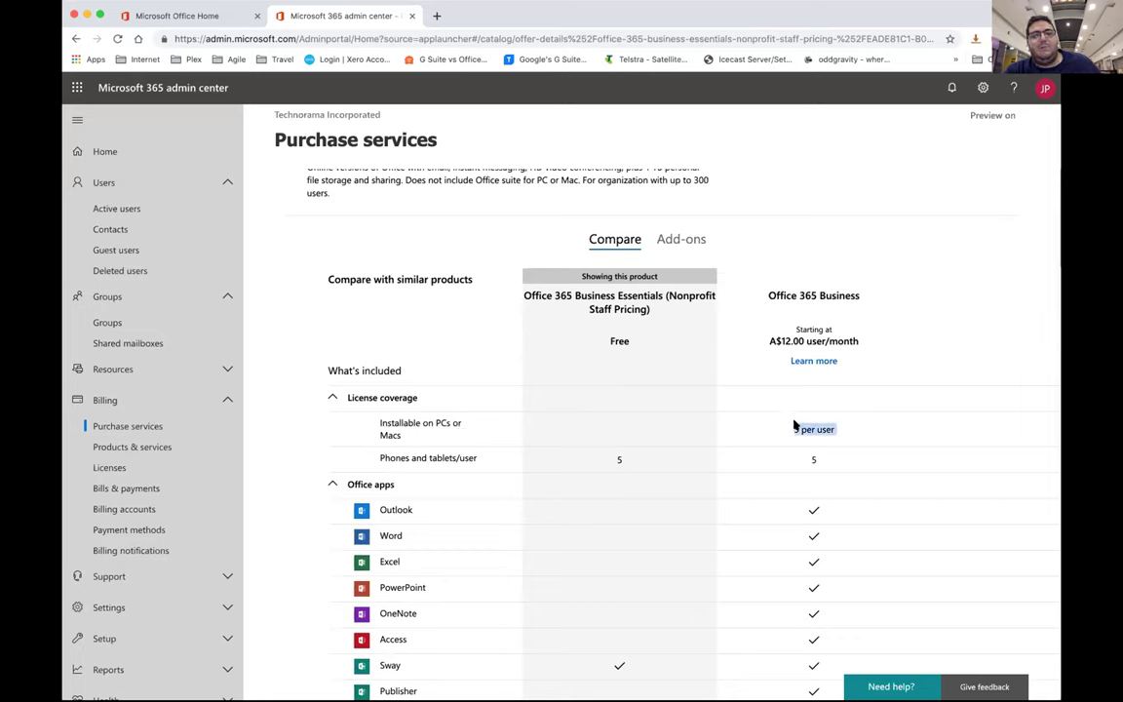
{"action": "left_click_drag", "start_coordinate": [379, 422], "coordinate": [864, 441]}
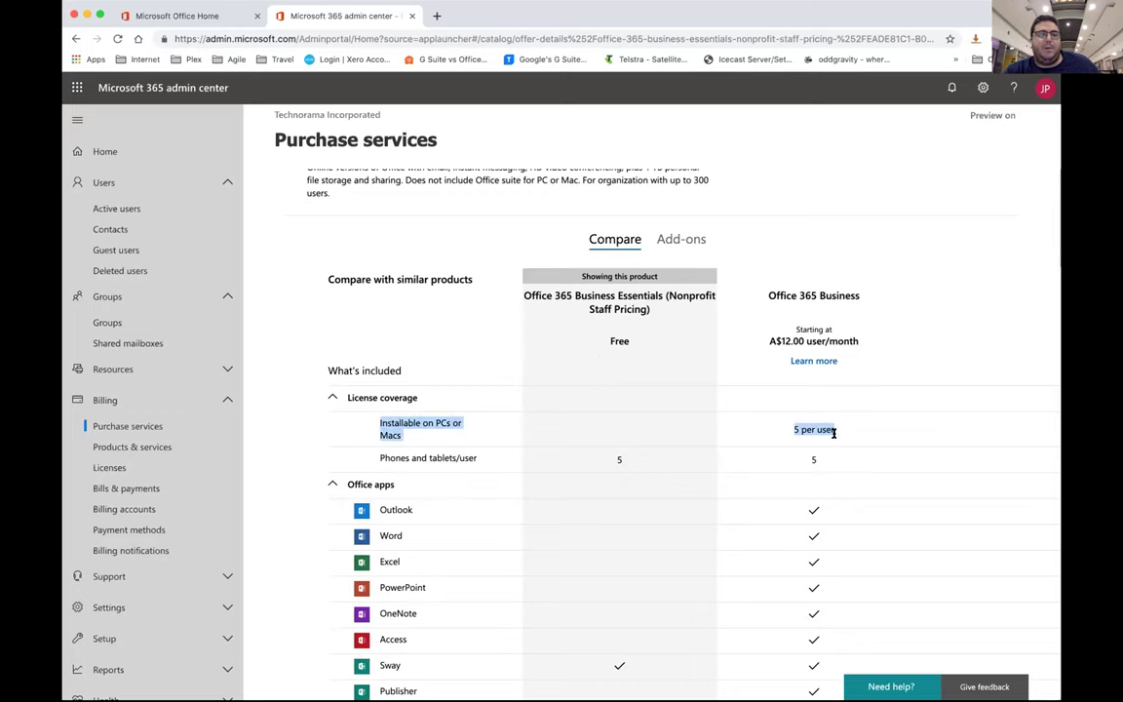
{"action": "scroll", "coordinate": [821, 429], "scroll_direction": "down", "scroll_amount": 10}
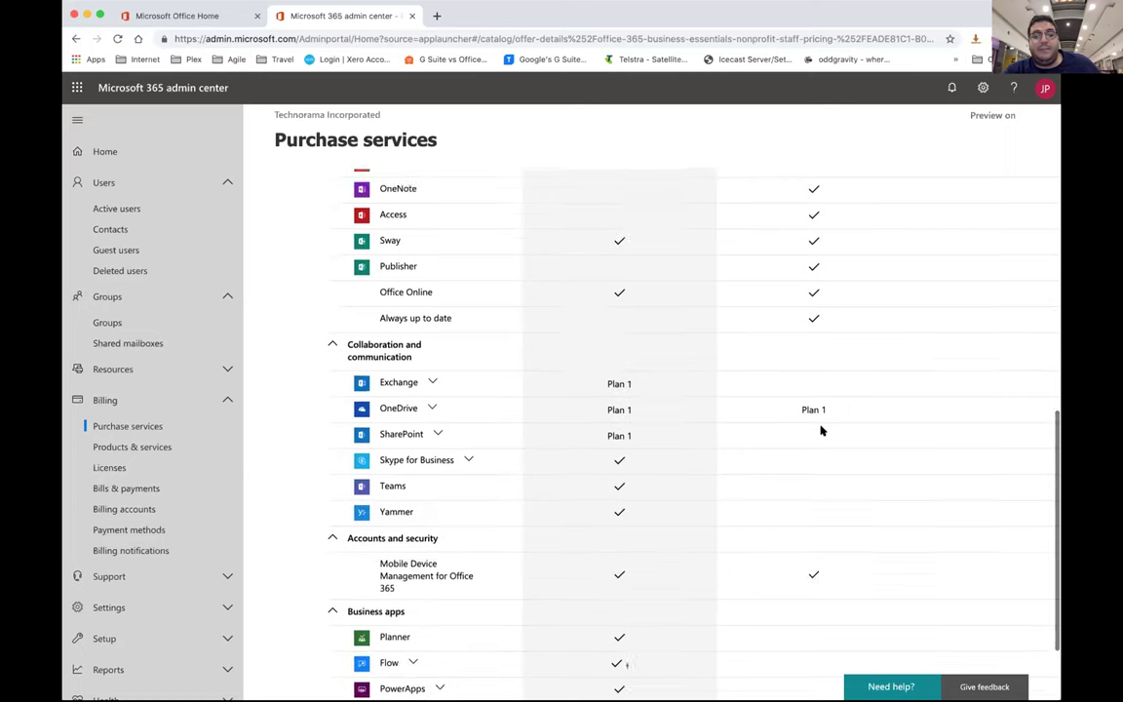
{"action": "scroll", "coordinate": [821, 429], "scroll_direction": "down", "scroll_amount": 1}
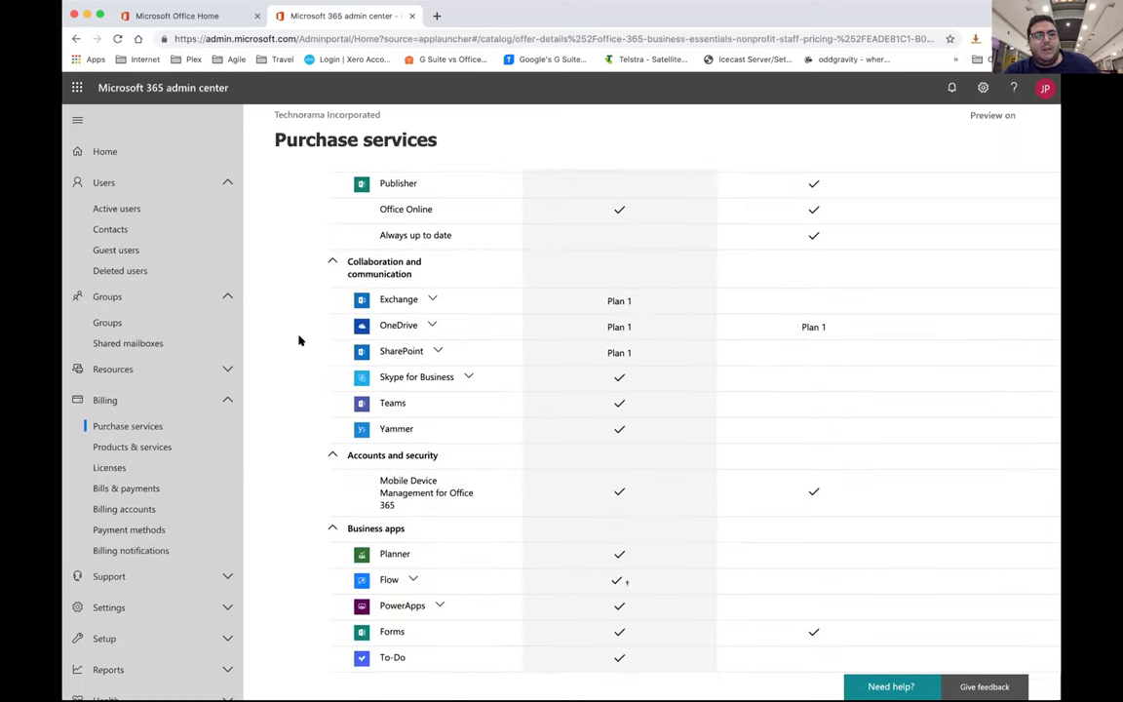
{"action": "scroll", "coordinate": [542, 382], "scroll_direction": "up", "scroll_amount": 15}
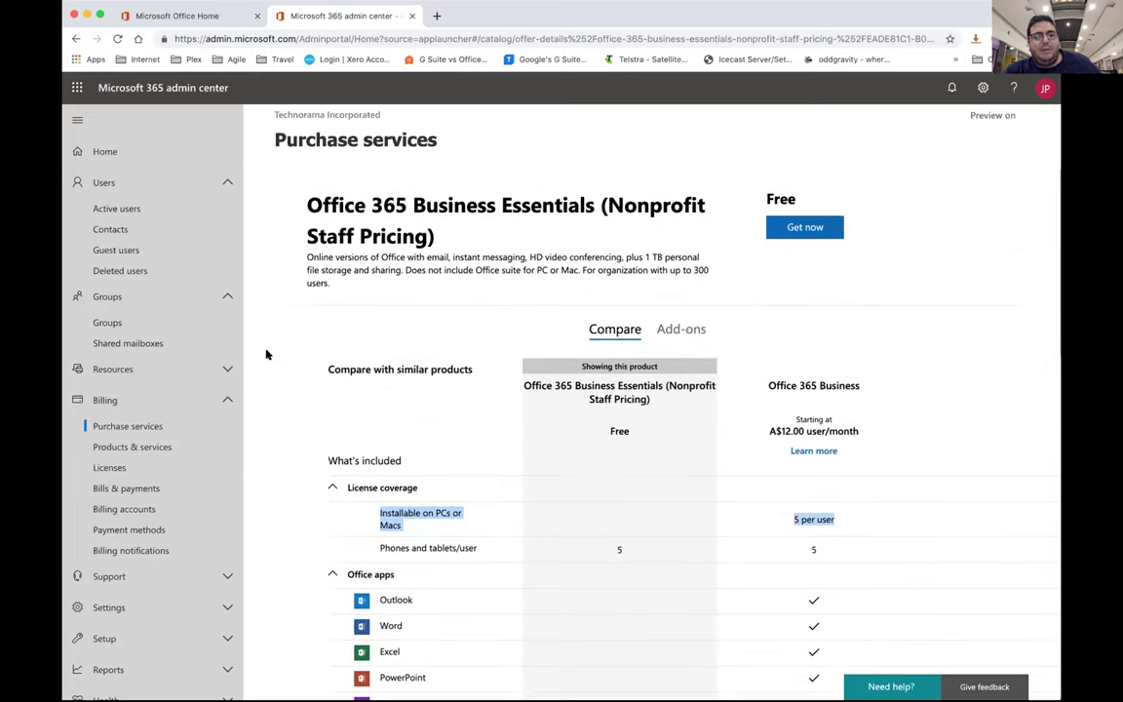
Collapse the Users, Groups and Billing sections and go to Setup > Domains
{"action": "left_click", "coordinate": [159, 184]}
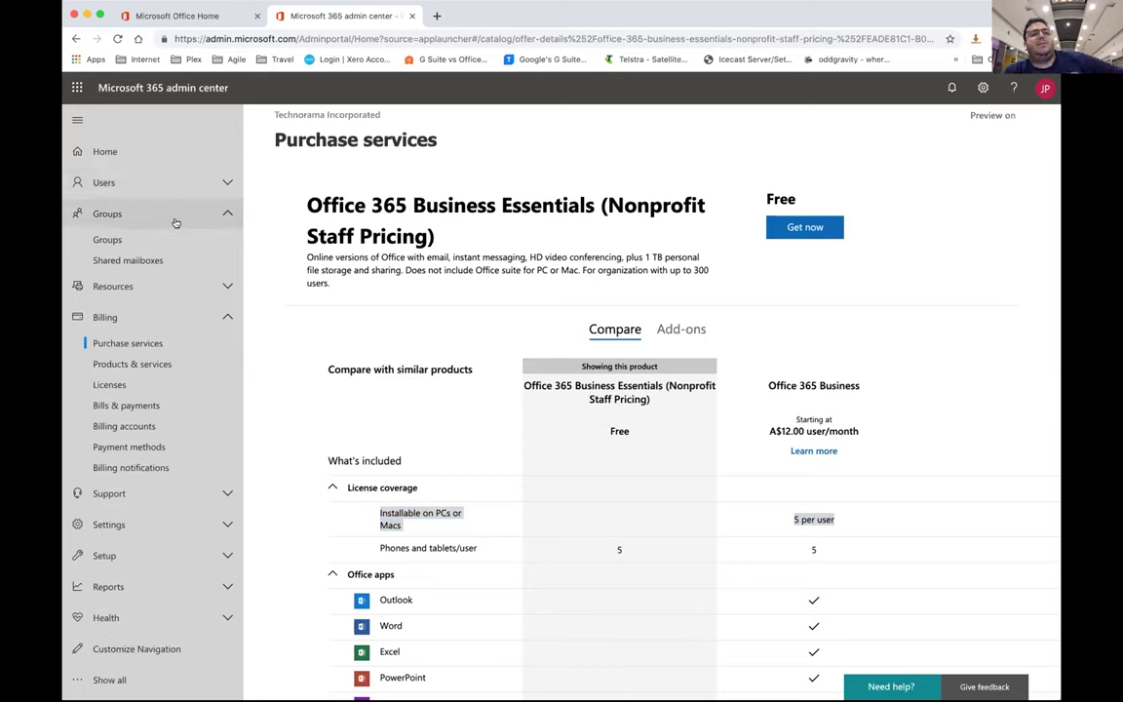
{"action": "left_click", "coordinate": [165, 215]}
{"action": "left_click", "coordinate": [195, 276]}
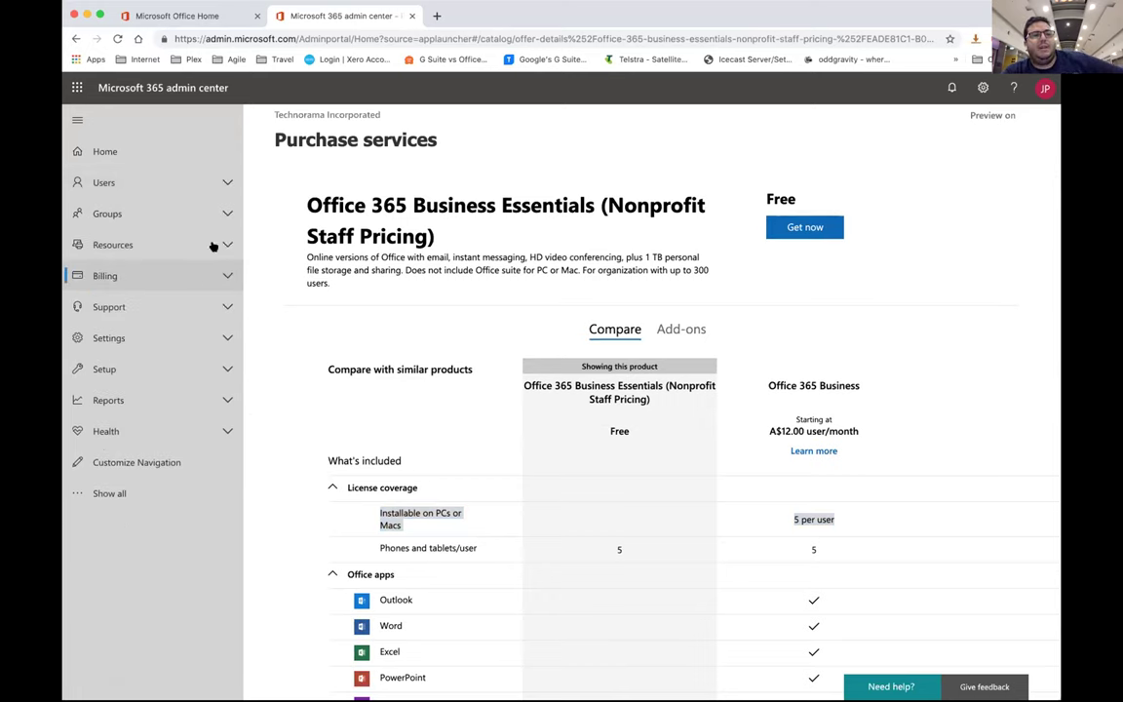
{"action": "left_click", "coordinate": [223, 338]}
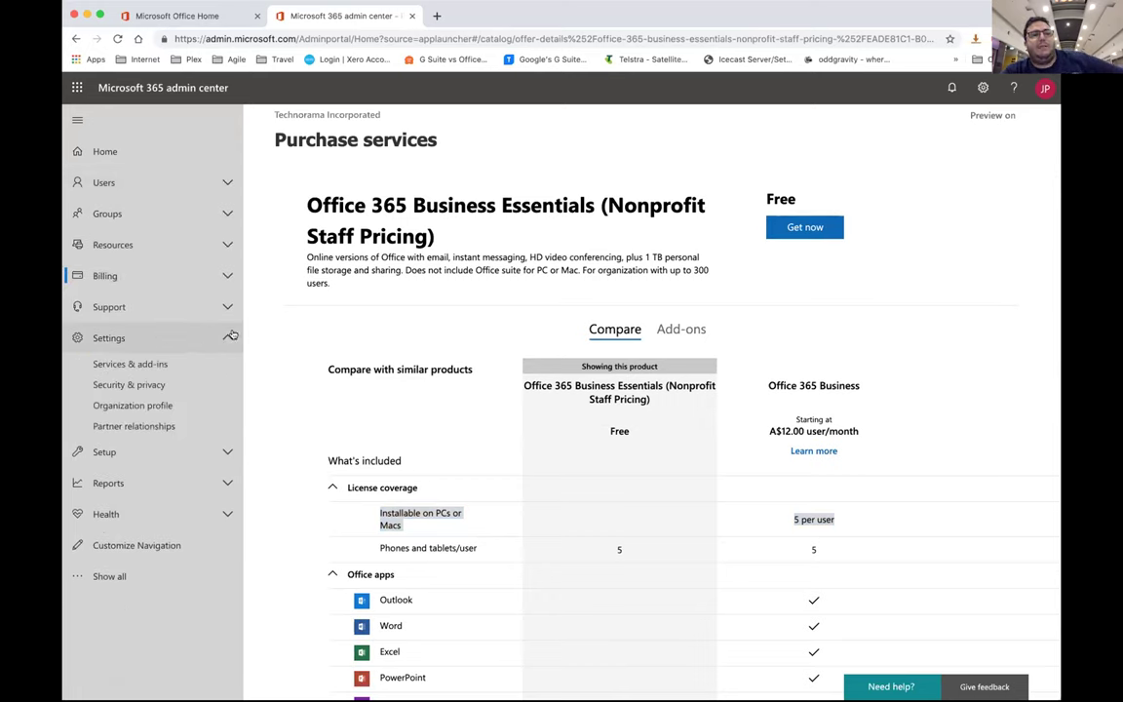
{"action": "left_click", "coordinate": [220, 338]}
{"action": "left_click", "coordinate": [223, 368]}
{"action": "left_click", "coordinate": [147, 417]}
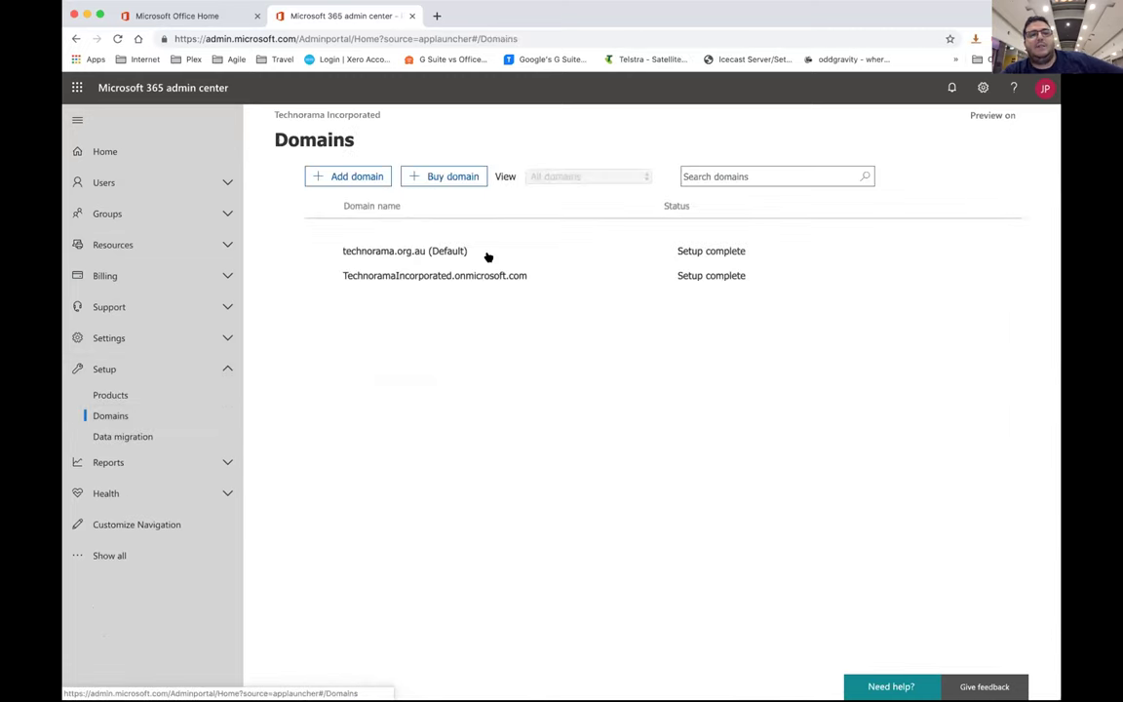
Add the domain radiostation.org.au and continue to verification
{"action": "left_click", "coordinate": [358, 181]}
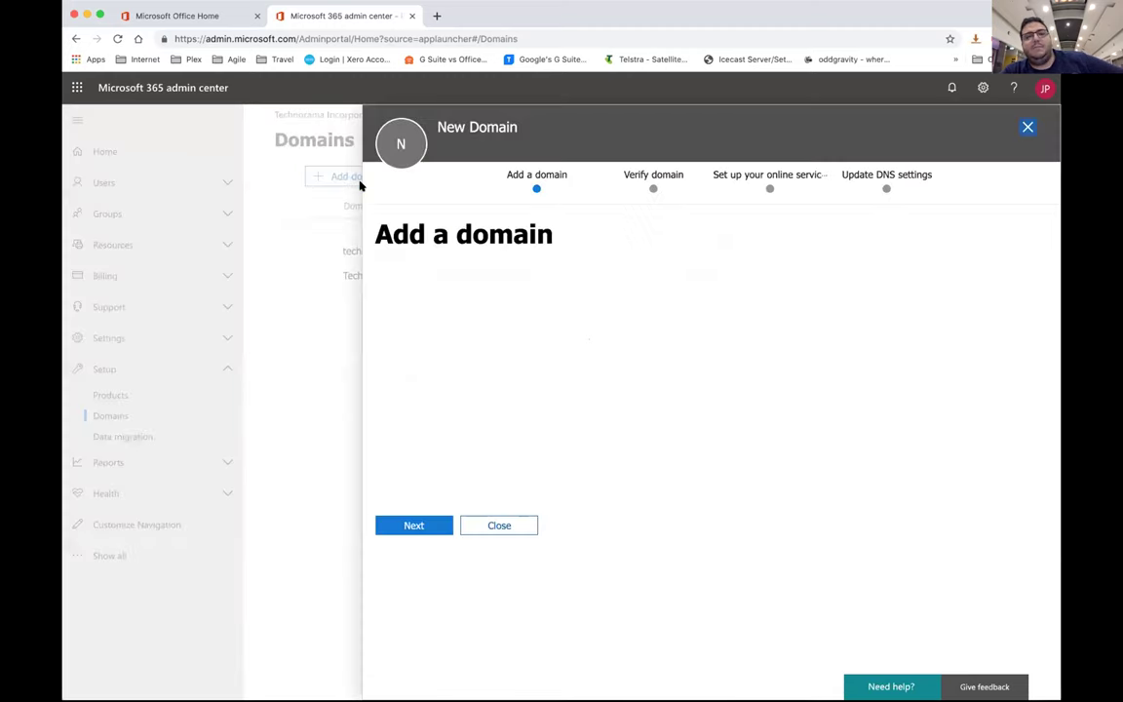
{"action": "left_click", "coordinate": [441, 313]}
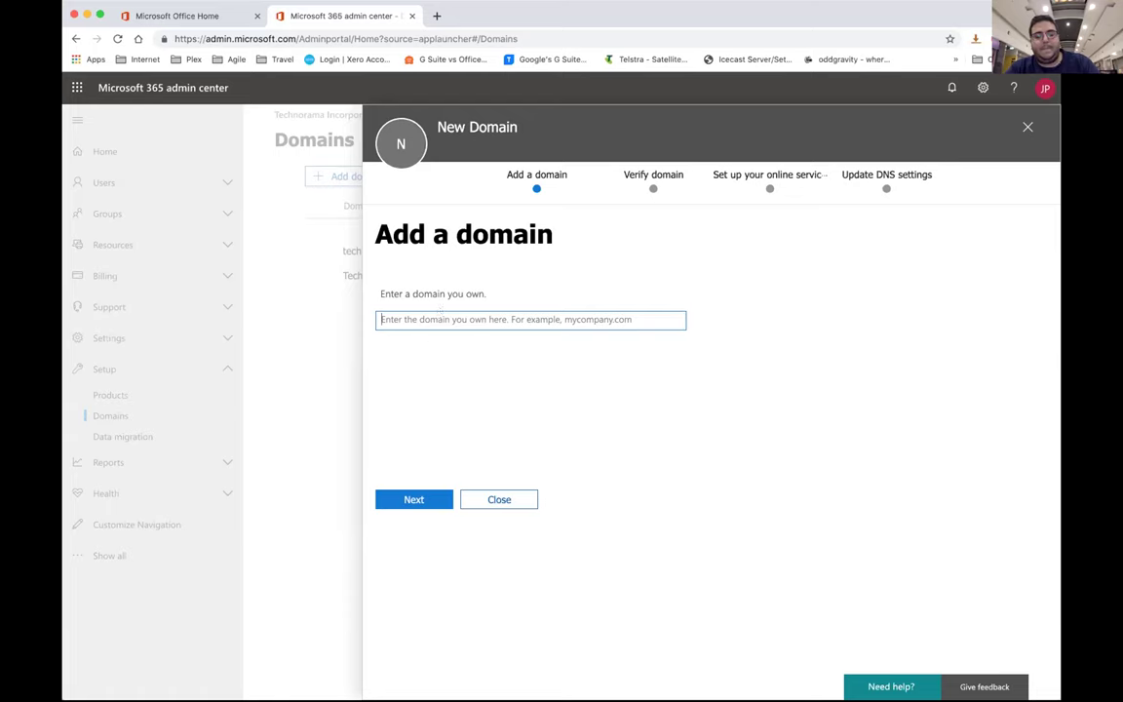
{"action": "type", "text": "rad"}
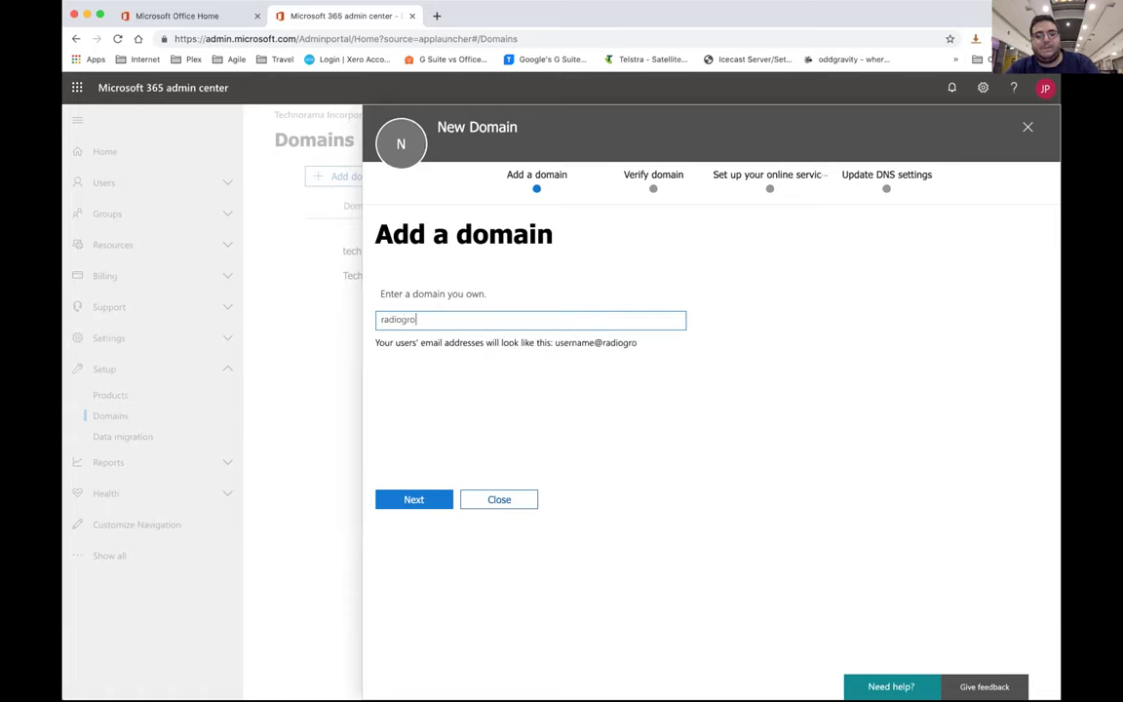
{"action": "type", "text": "iostatio.org"}
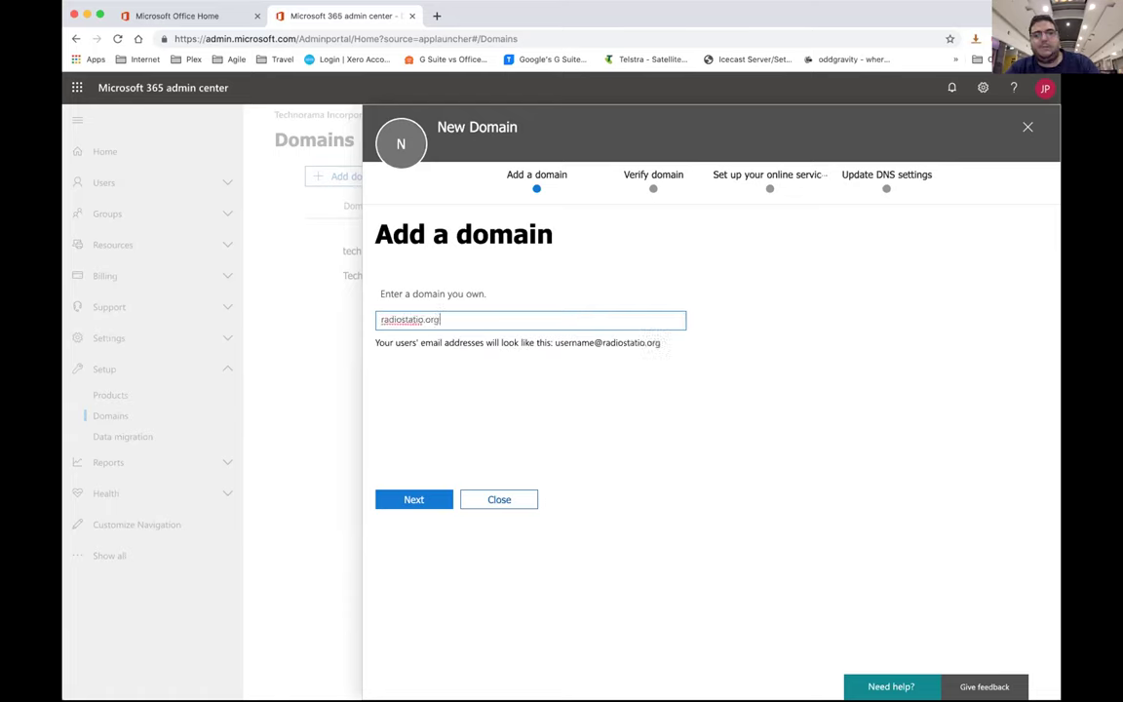
{"action": "type", "text": ".org.au"}
{"action": "left_click", "coordinate": [412, 497]}
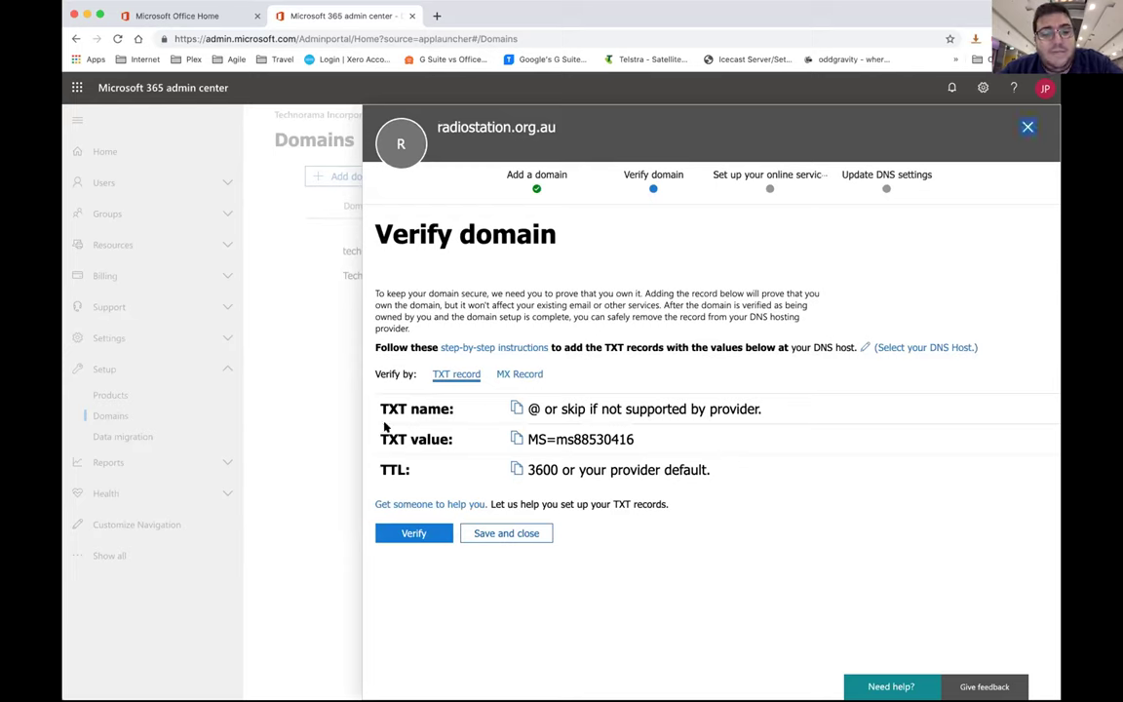
Look over the TXT record and DNS host list, then close the Verify domain panel unfinished
{"action": "left_click_drag", "start_coordinate": [378, 395], "coordinate": [711, 465]}
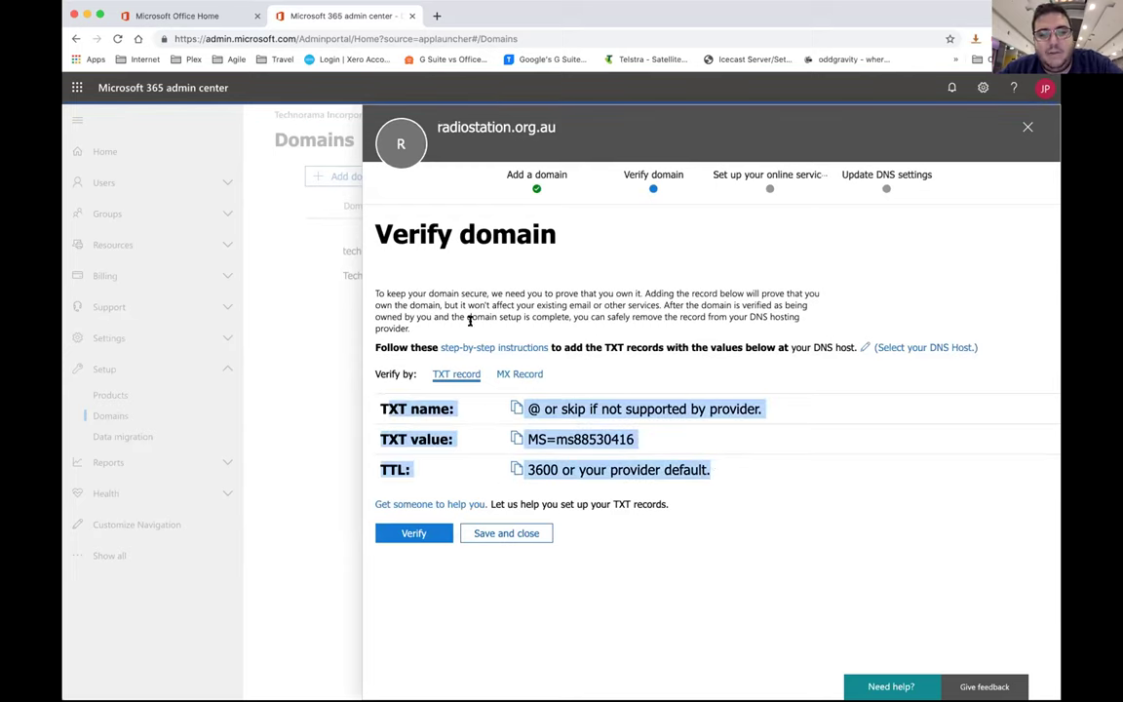
{"action": "left_click", "coordinate": [926, 348]}
{"action": "left_click", "coordinate": [931, 349]}
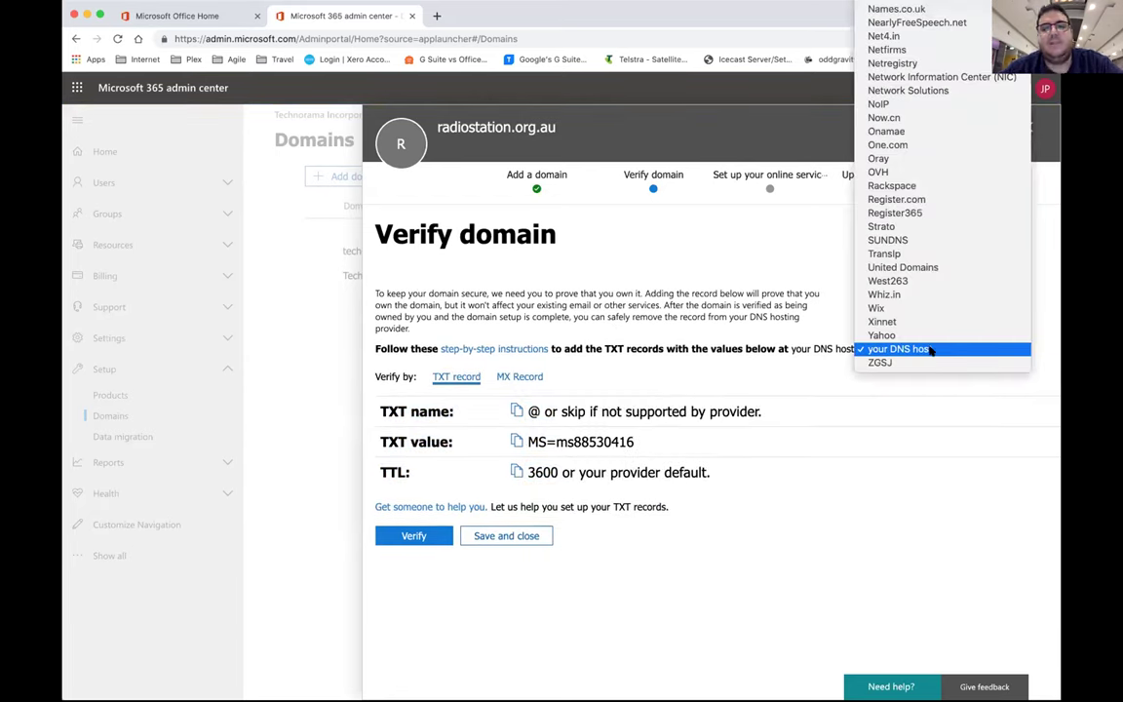
{"action": "scroll", "coordinate": [926, 341], "scroll_direction": "up", "scroll_amount": 10}
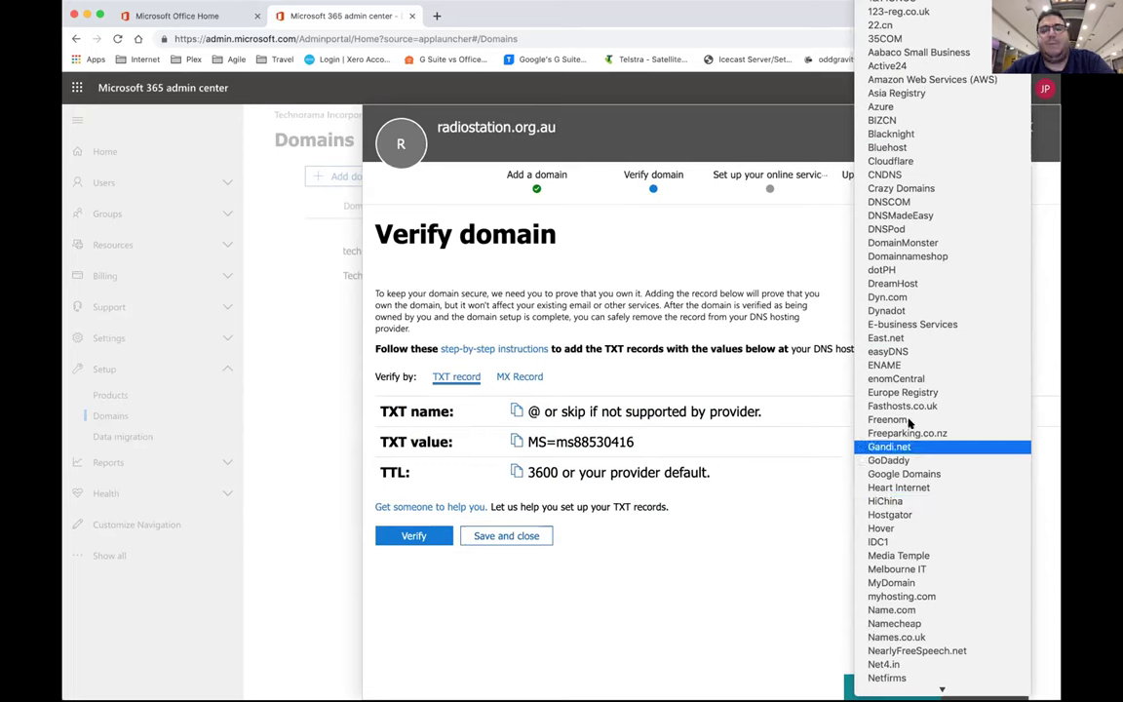
{"action": "scroll", "coordinate": [907, 421], "scroll_direction": "down", "scroll_amount": 5}
{"action": "left_click", "coordinate": [735, 331]}
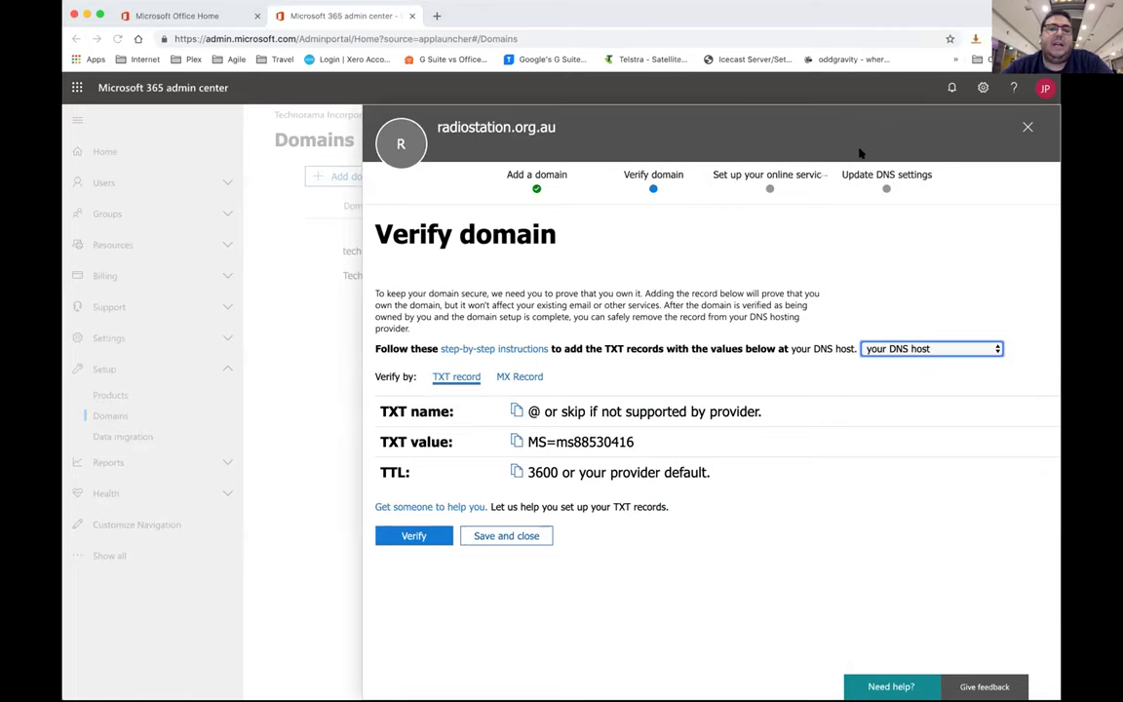
{"action": "left_click", "coordinate": [1027, 126]}
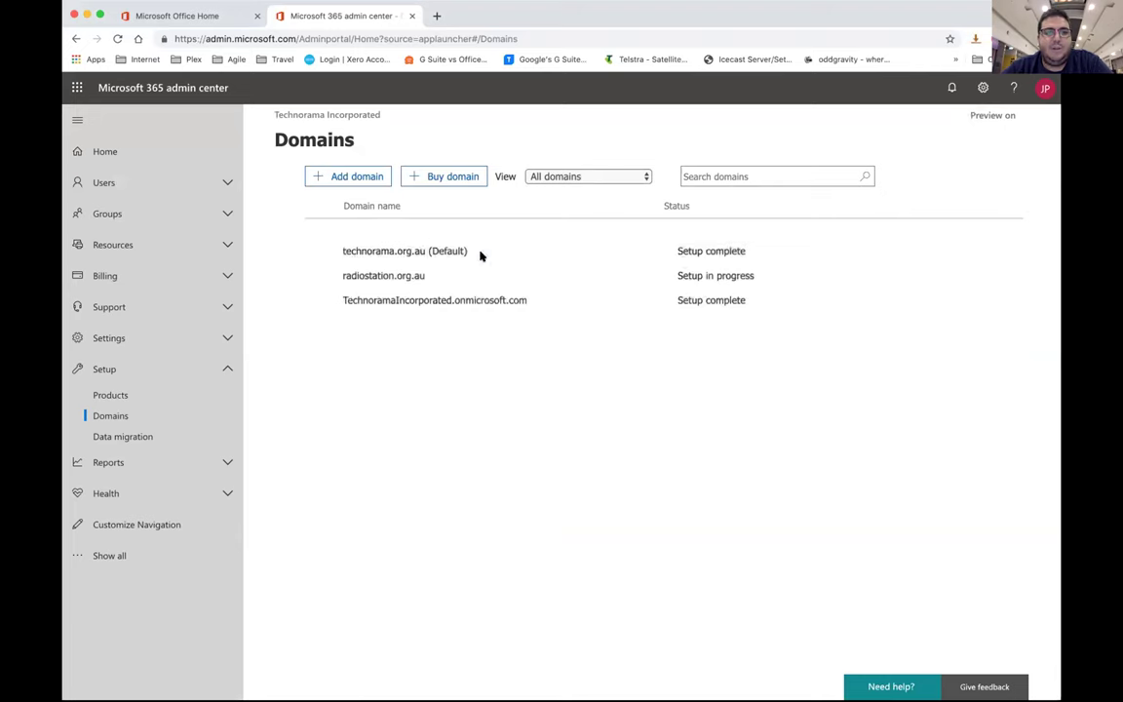
Remove radiostation.org.au from the Domains list and confirm the removal
{"action": "left_click", "coordinate": [395, 276]}
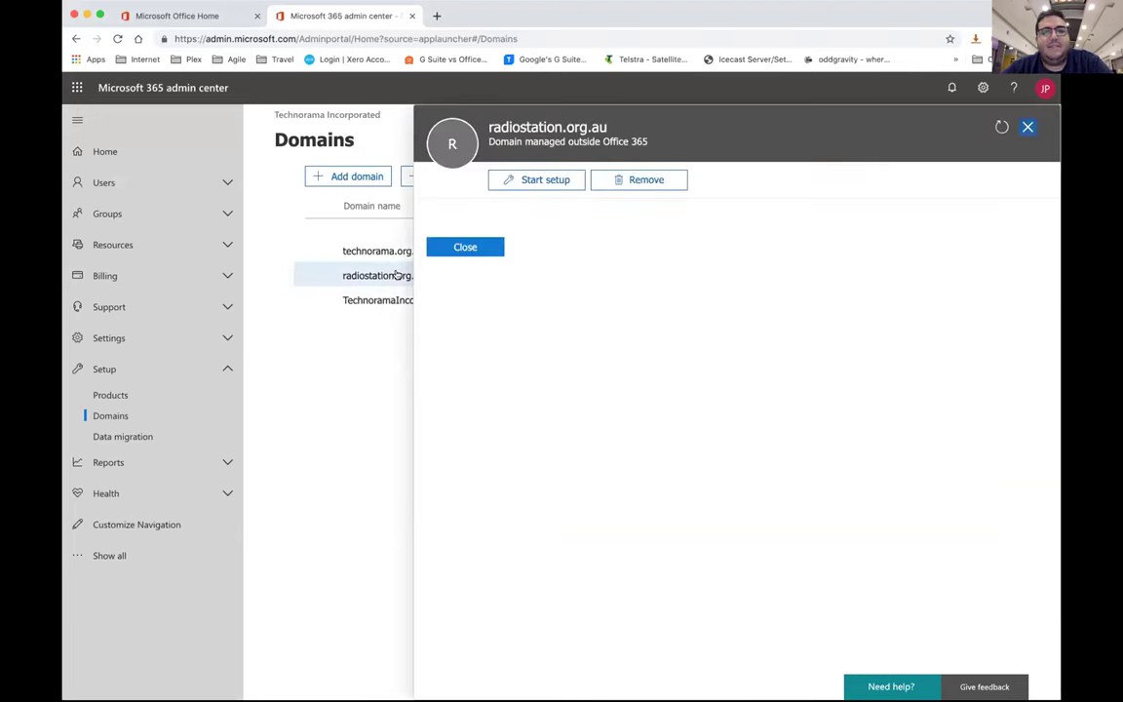
{"action": "left_click", "coordinate": [640, 179]}
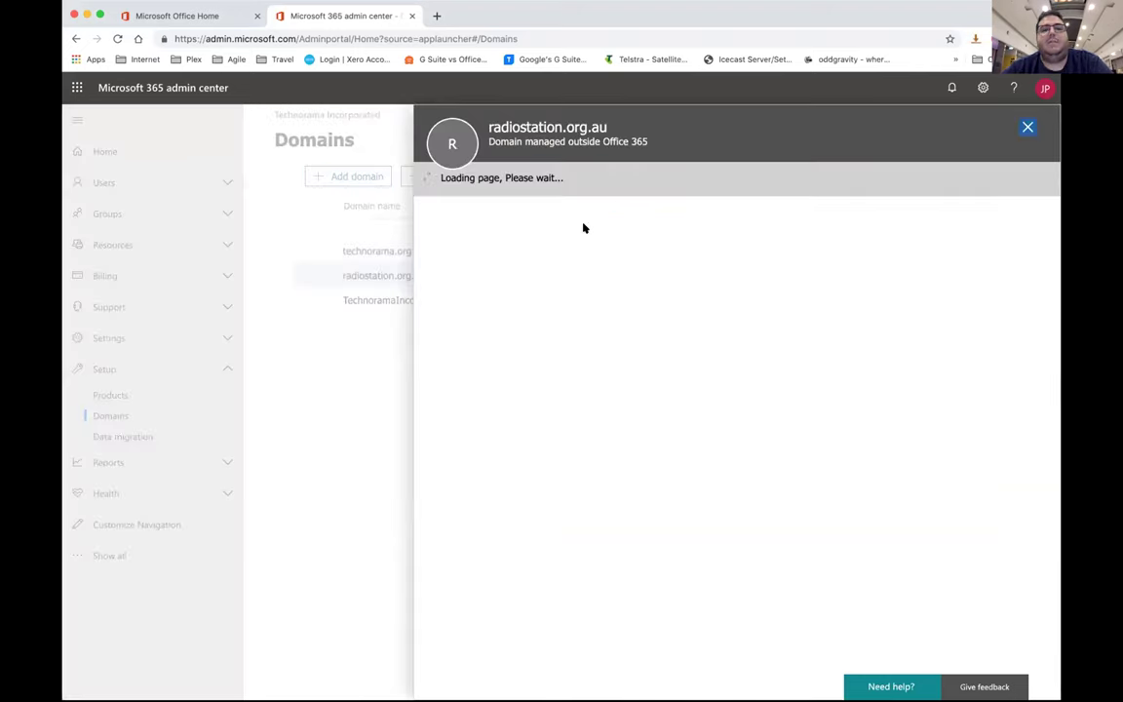
{"action": "left_click", "coordinate": [483, 259]}
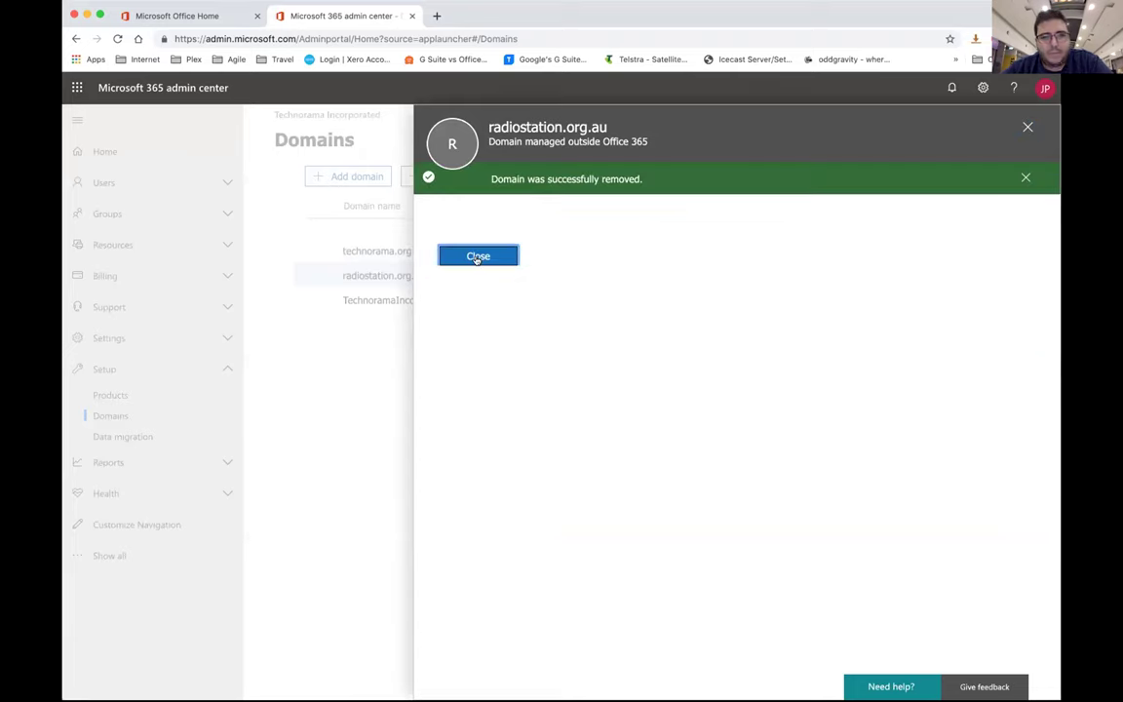
{"action": "left_click", "coordinate": [478, 257]}
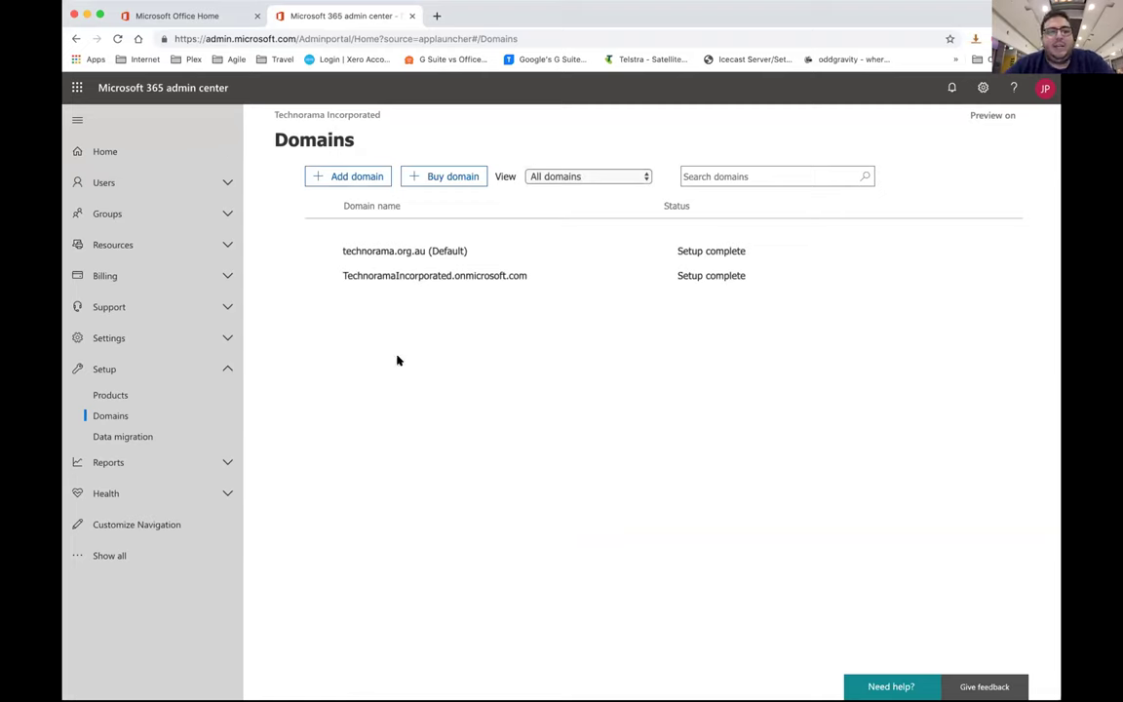
{"action": "left_click", "coordinate": [166, 187]}
Start a new user in Active users, entering the first name, last name and username
{"action": "left_click", "coordinate": [163, 208]}
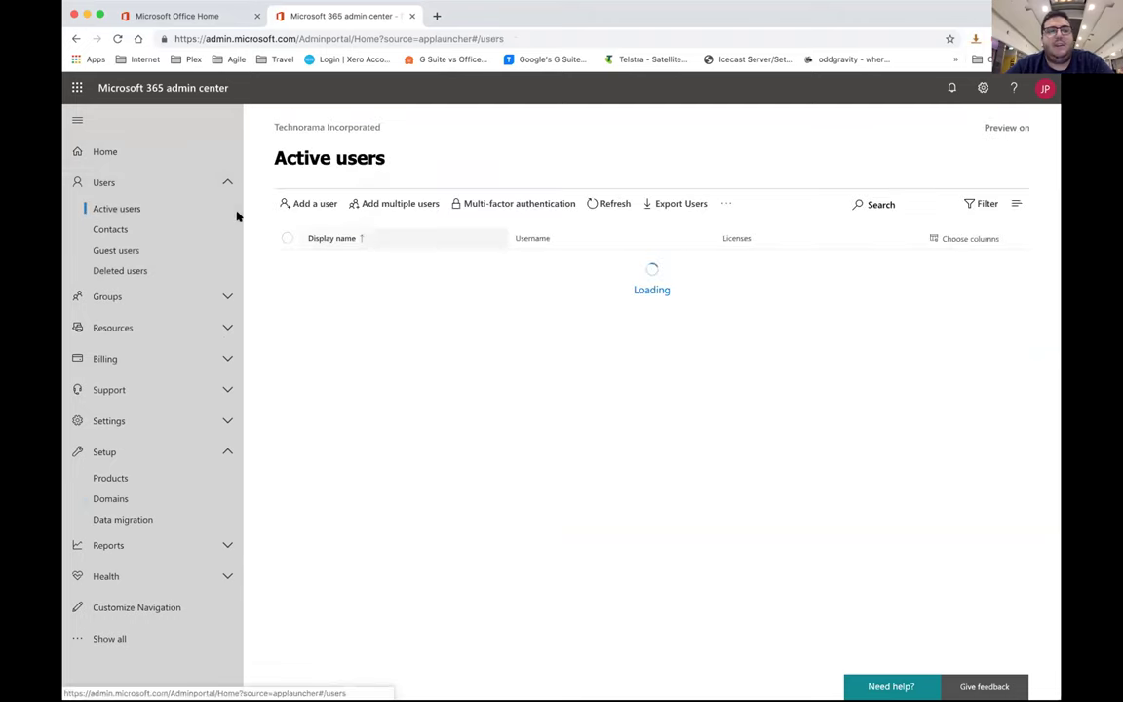
{"action": "left_click", "coordinate": [320, 209]}
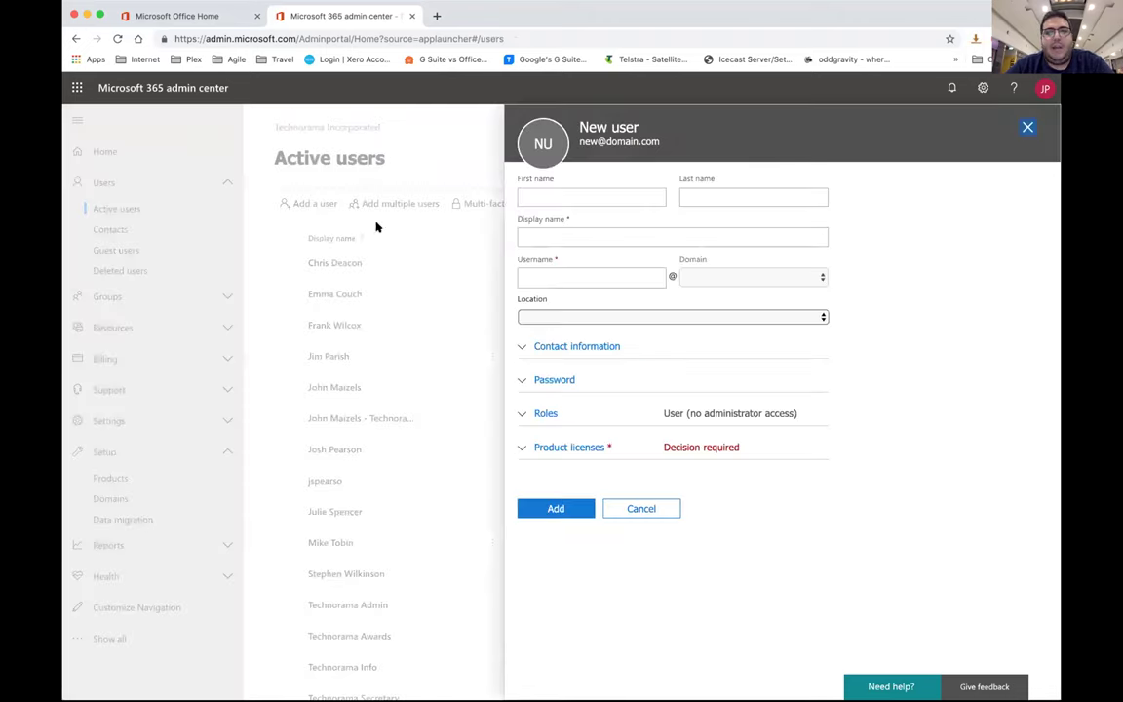
{"action": "left_click", "coordinate": [558, 194]}
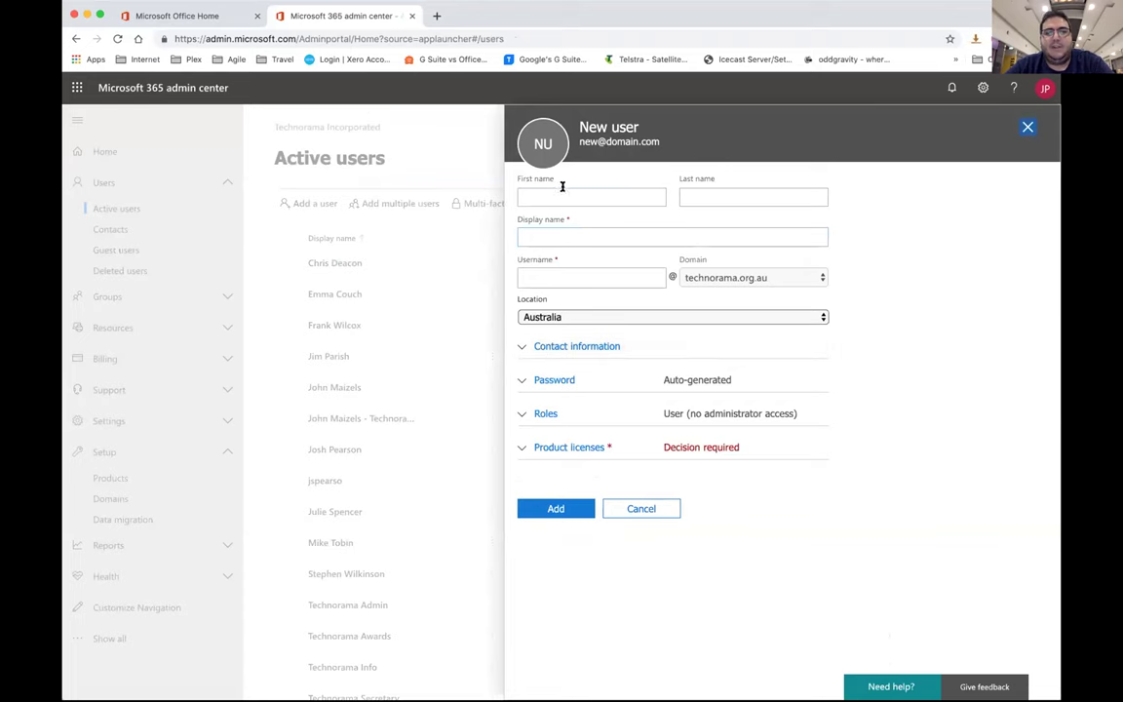
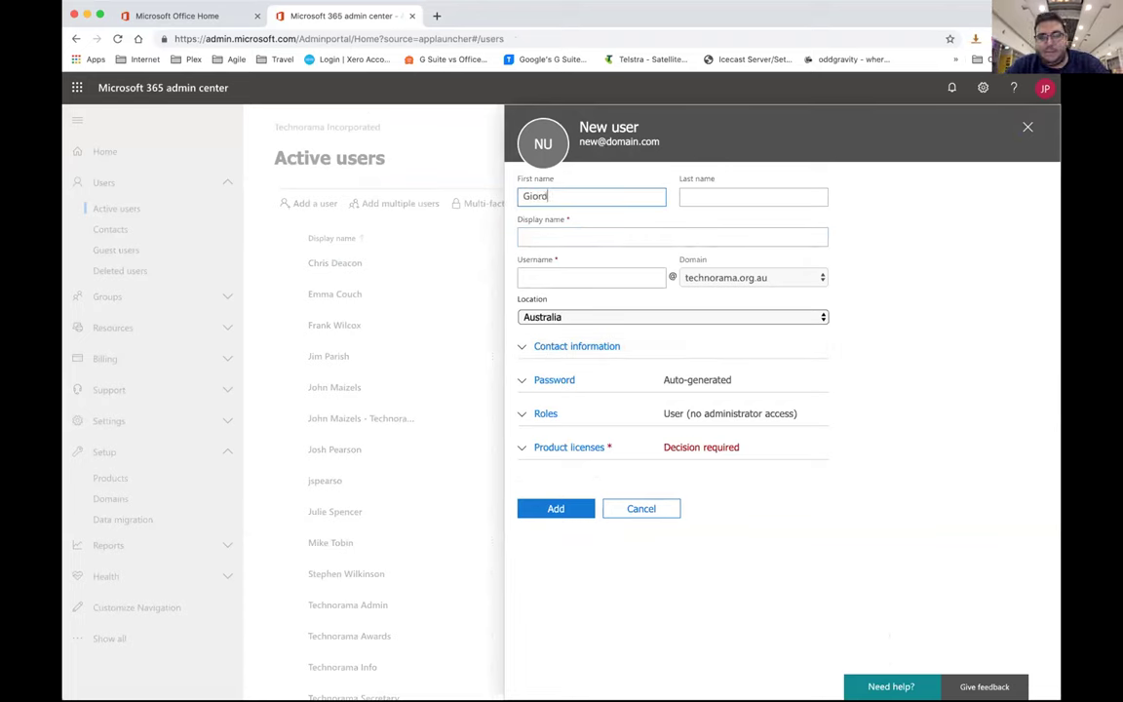
{"action": "key", "text": "Tab"}
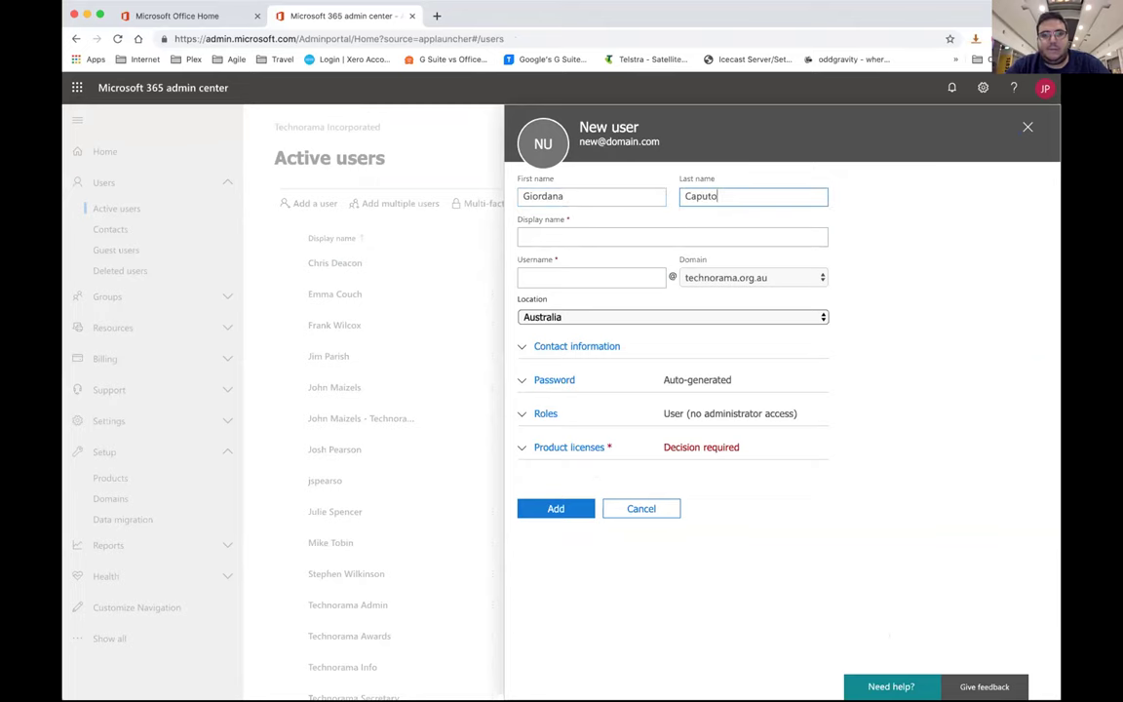
{"action": "key", "text": "Tab"}
{"action": "key", "text": "Tab"}
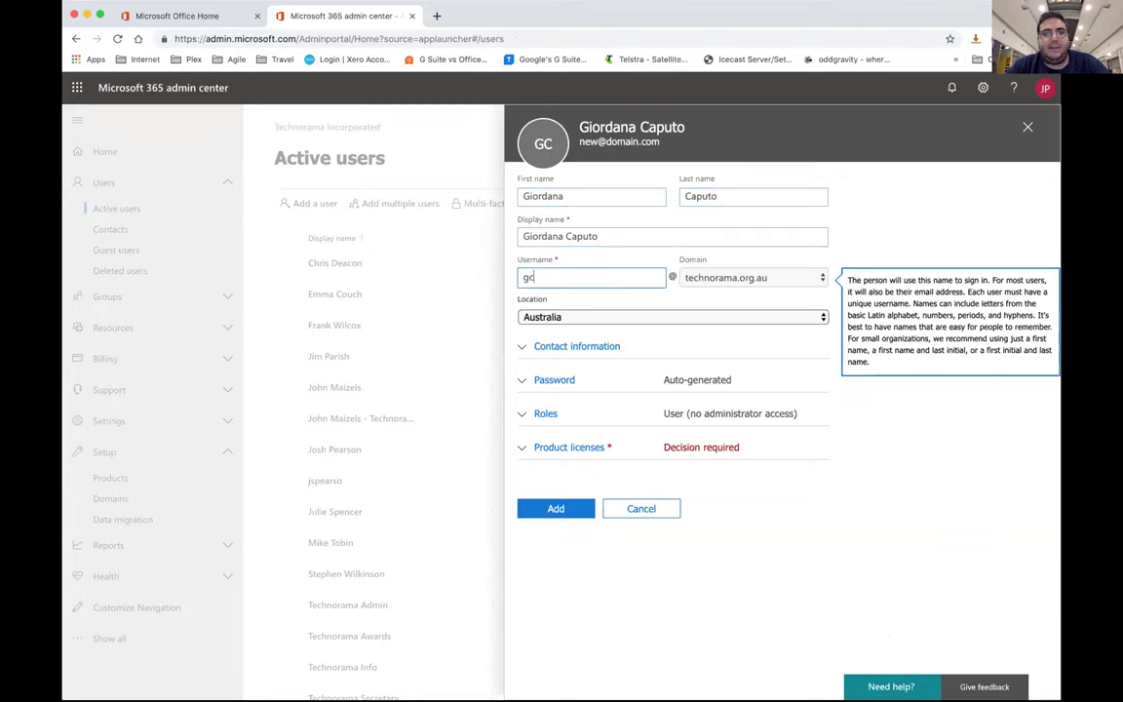
{"action": "key", "text": "Tab"}
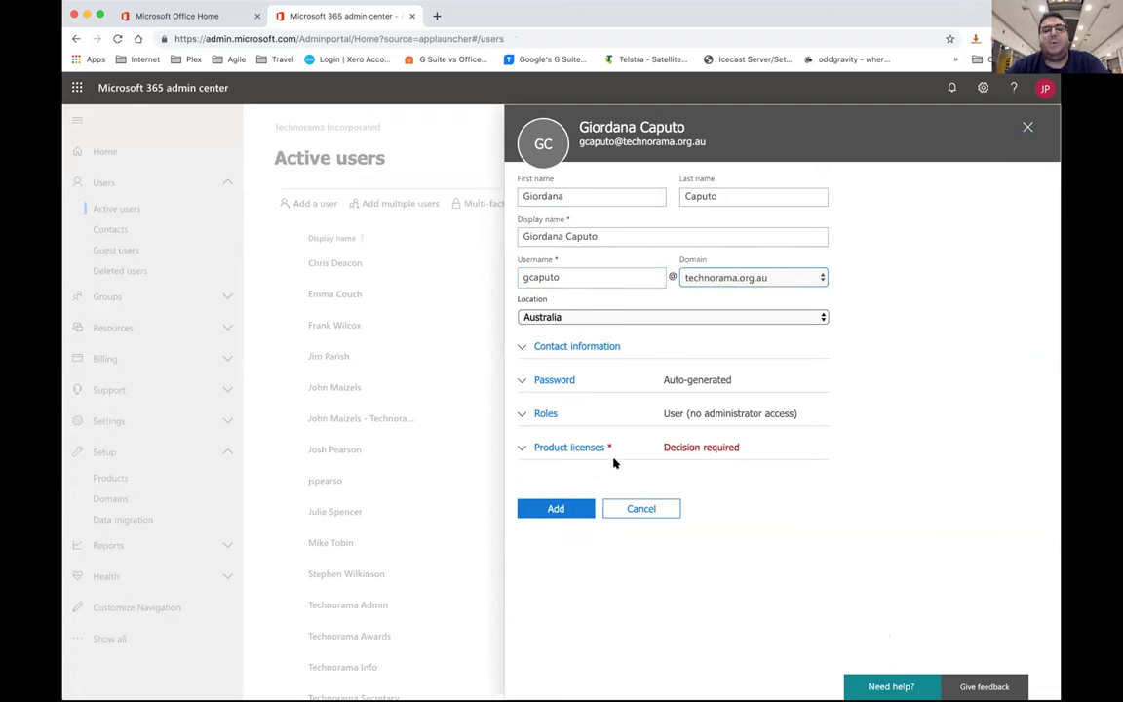
Assign the new user an Office 365 E1 licence and add the account
{"action": "left_click", "coordinate": [562, 447]}
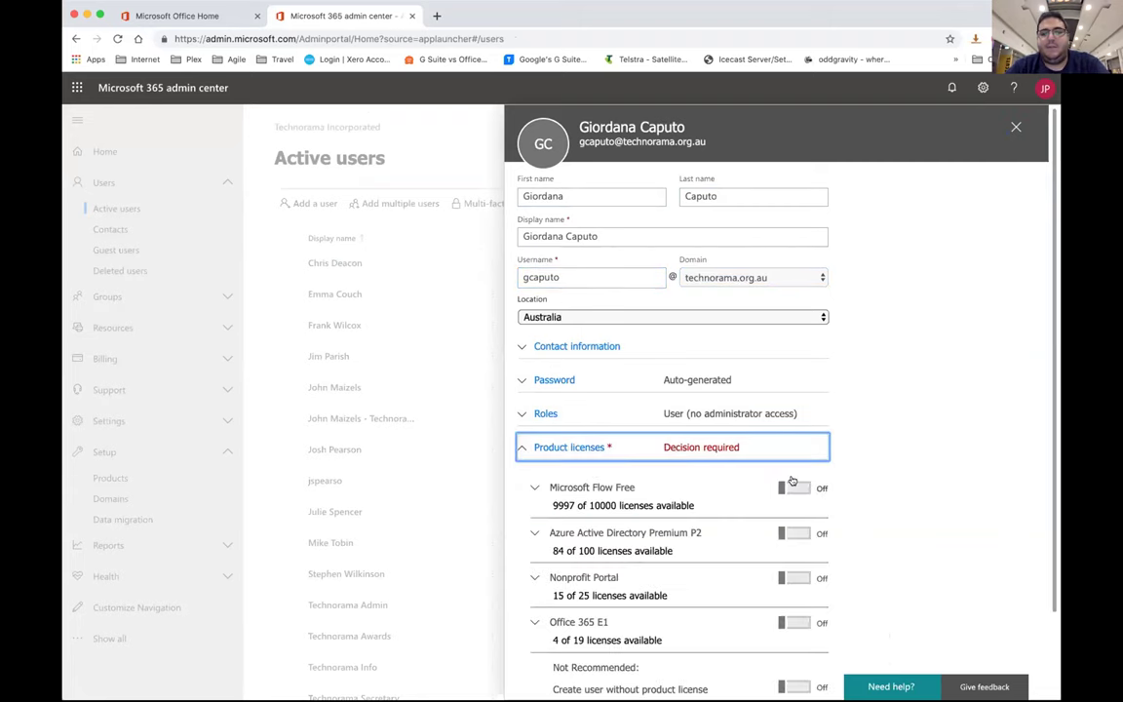
{"action": "scroll", "coordinate": [711, 433], "scroll_direction": "down", "scroll_amount": 2}
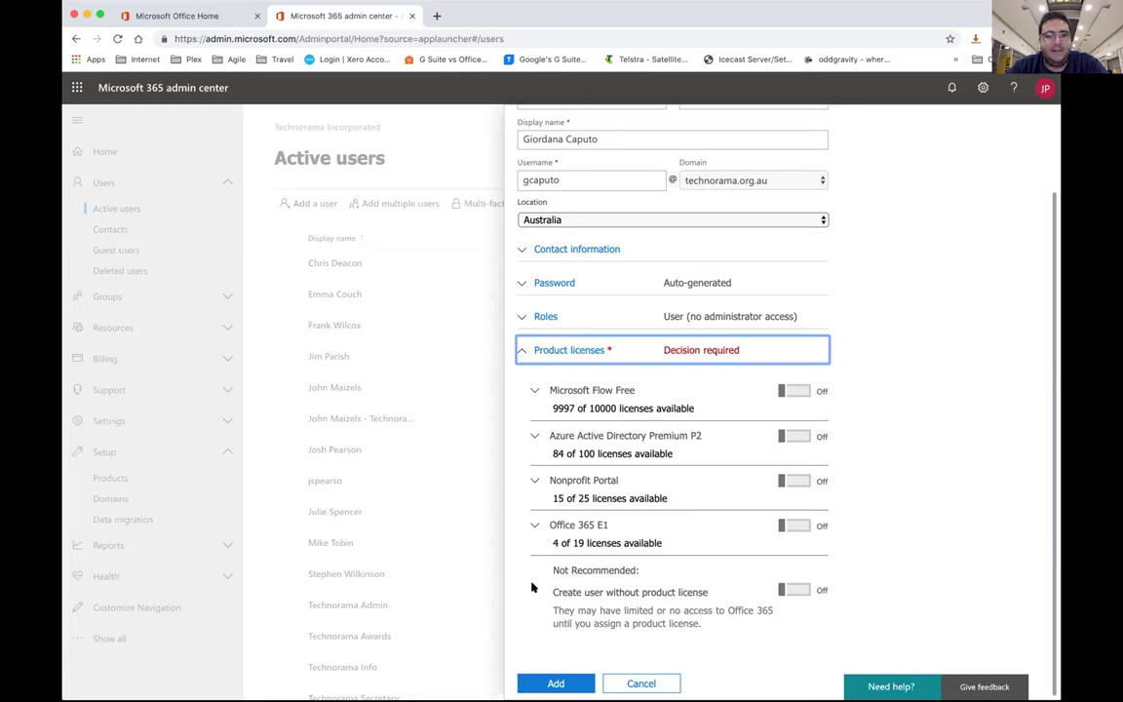
{"action": "left_click", "coordinate": [798, 525]}
{"action": "scroll", "coordinate": [824, 479], "scroll_direction": "down", "scroll_amount": 4}
{"action": "scroll", "coordinate": [823, 479], "scroll_direction": "down", "scroll_amount": 3}
{"action": "scroll", "coordinate": [822, 479], "scroll_direction": "up", "scroll_amount": 2}
{"action": "scroll", "coordinate": [824, 478], "scroll_direction": "down", "scroll_amount": 2}
{"action": "scroll", "coordinate": [800, 468], "scroll_direction": "up", "scroll_amount": 2}
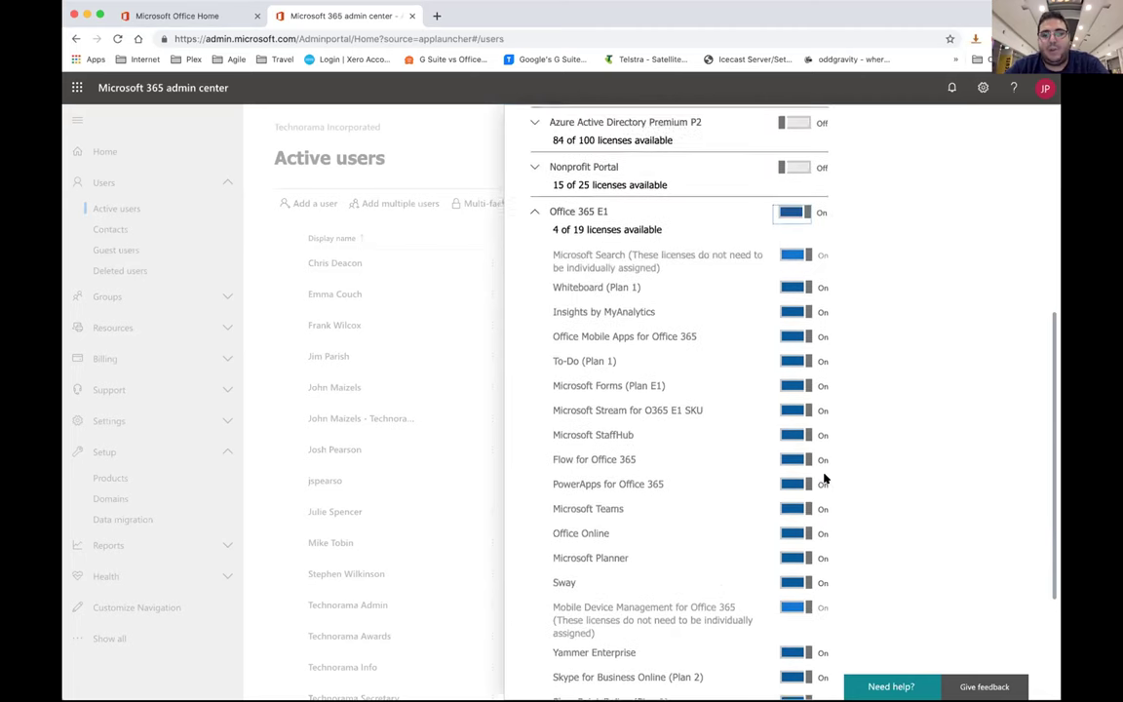
{"action": "scroll", "coordinate": [727, 408], "scroll_direction": "up", "scroll_amount": 3}
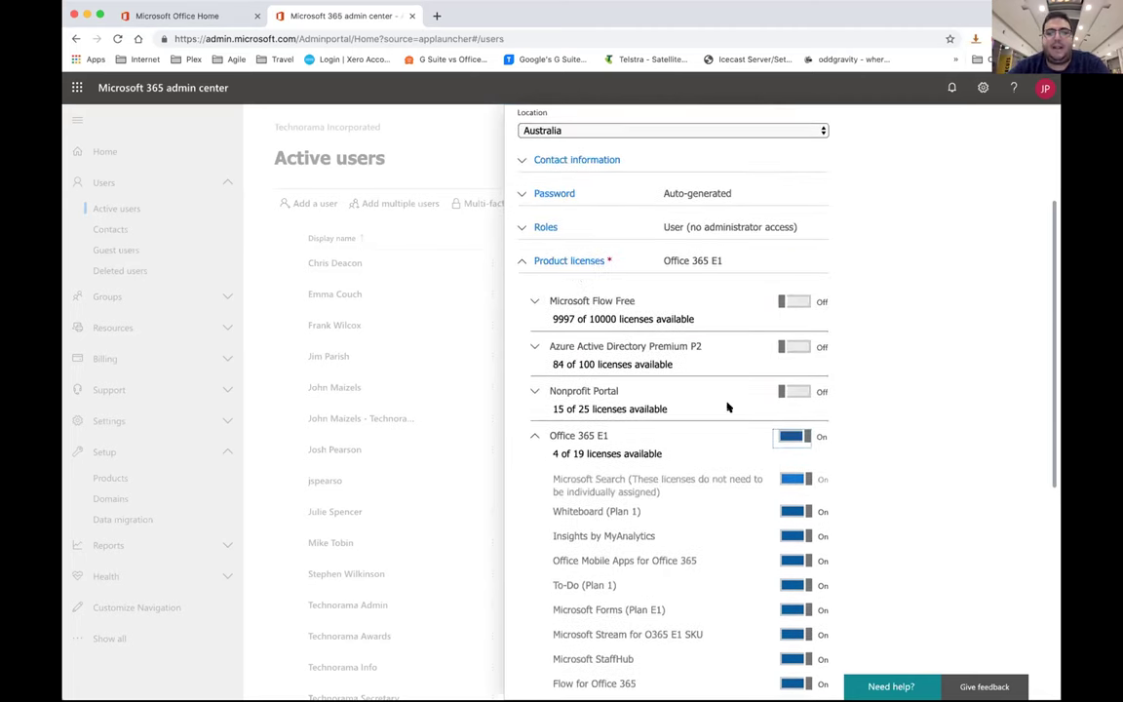
{"action": "left_click", "coordinate": [534, 434]}
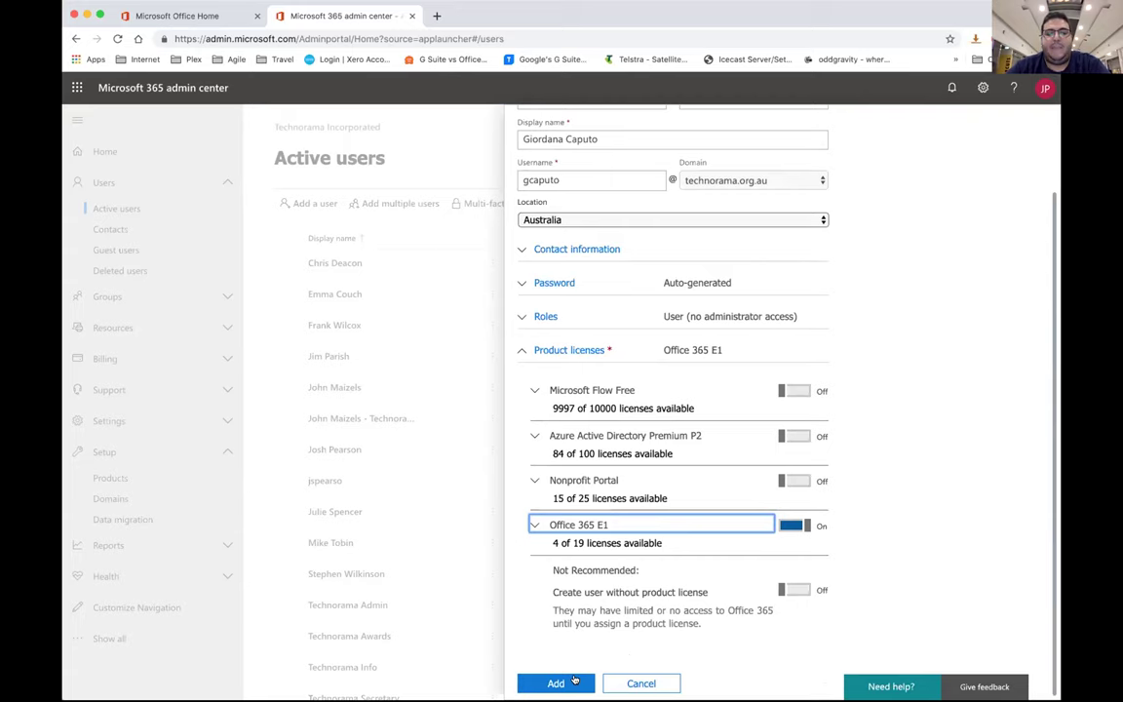
{"action": "left_click", "coordinate": [556, 683]}
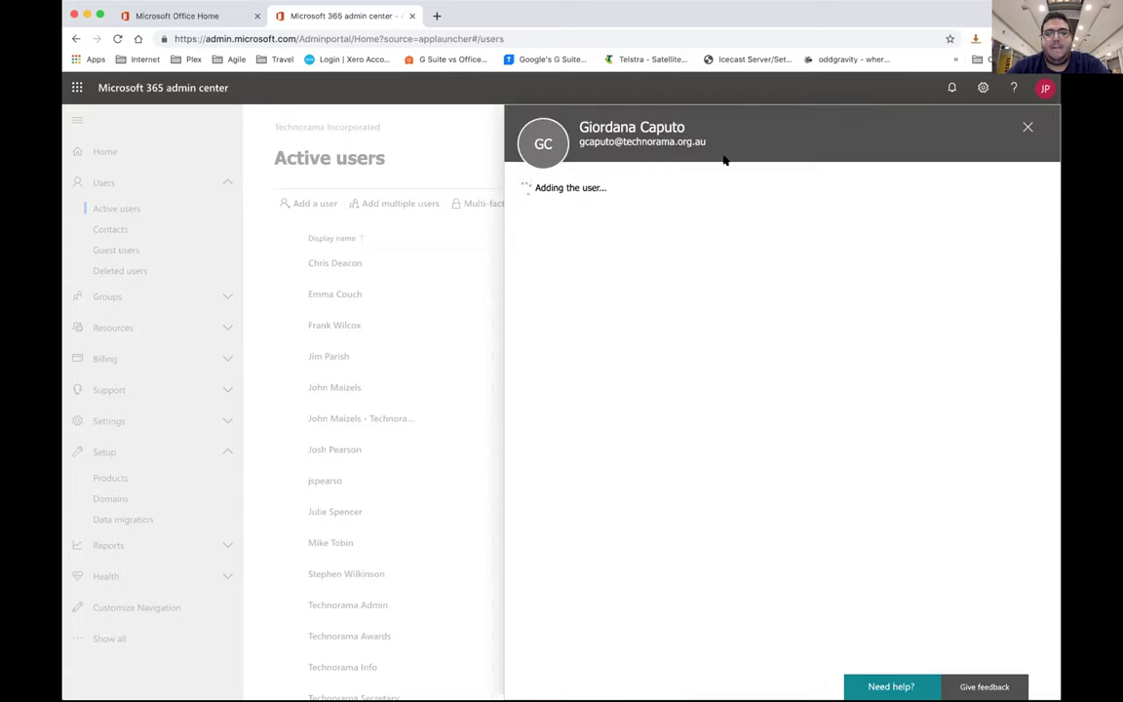
Review the new user's name and generated password, then close the User was added panel
{"action": "double_click", "coordinate": [606, 127]}
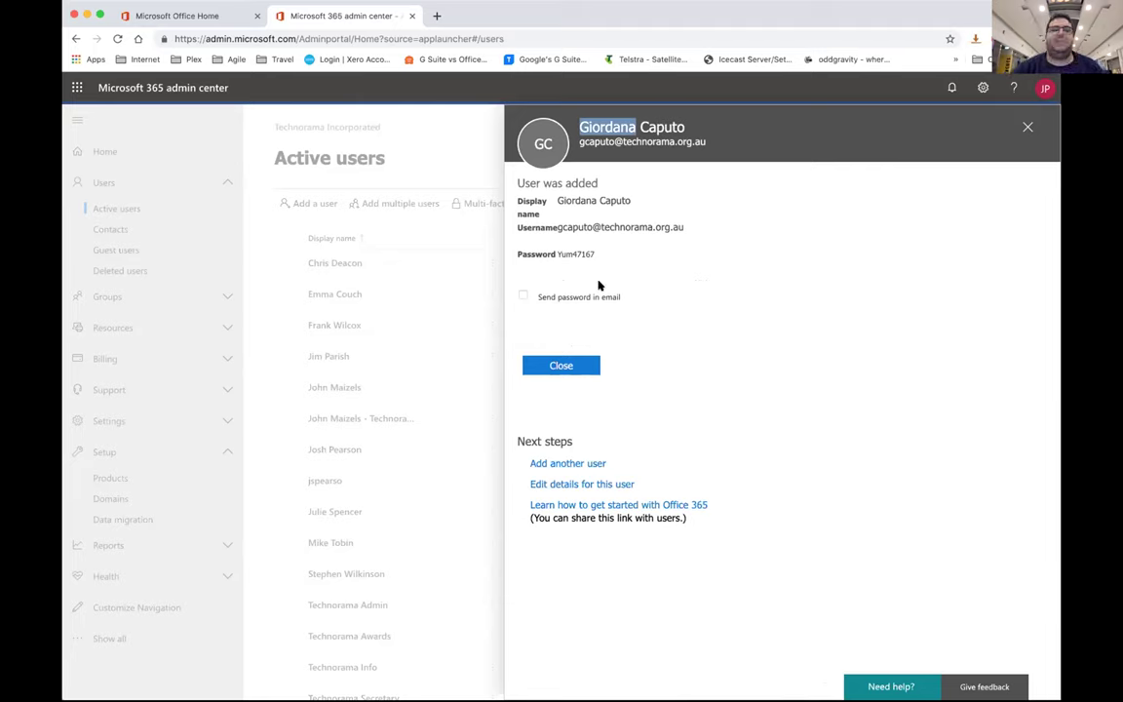
{"action": "double_click", "coordinate": [576, 253]}
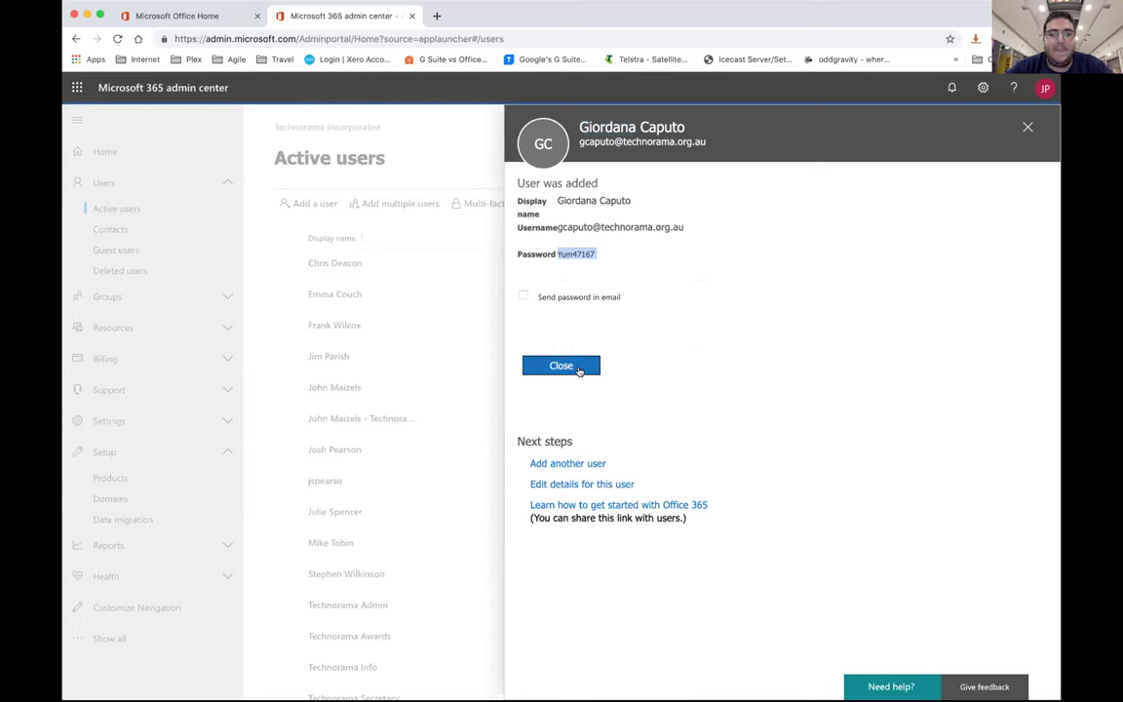
{"action": "left_click", "coordinate": [578, 370]}
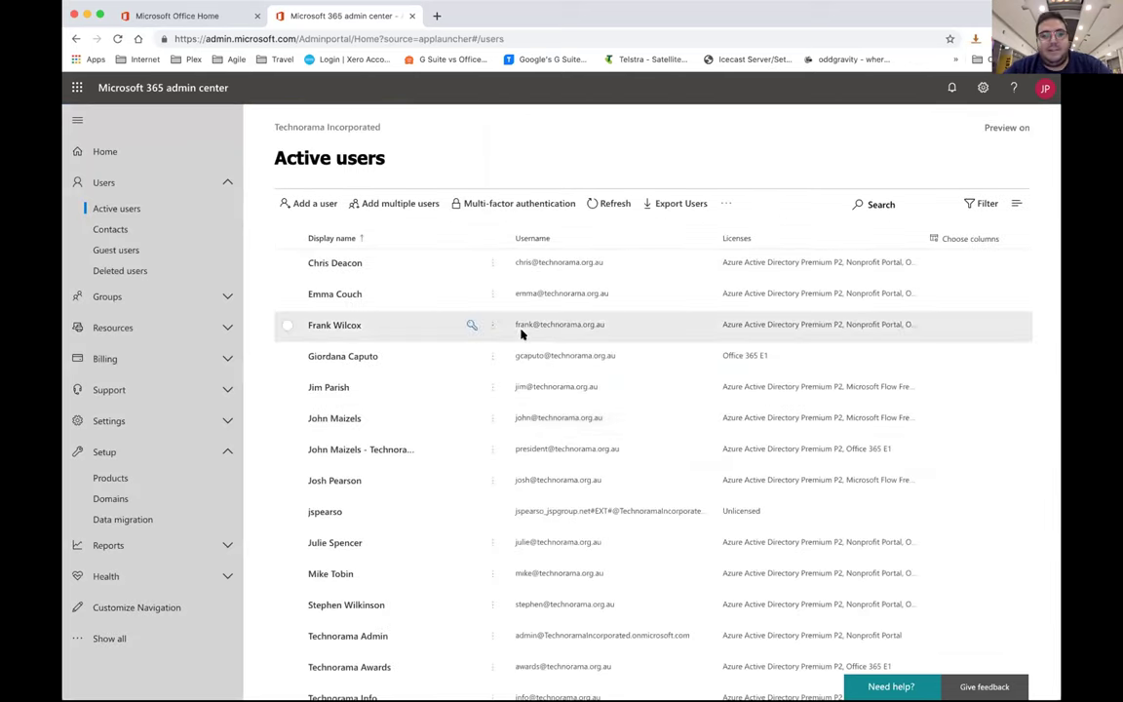
{"action": "left_click", "coordinate": [727, 366]}
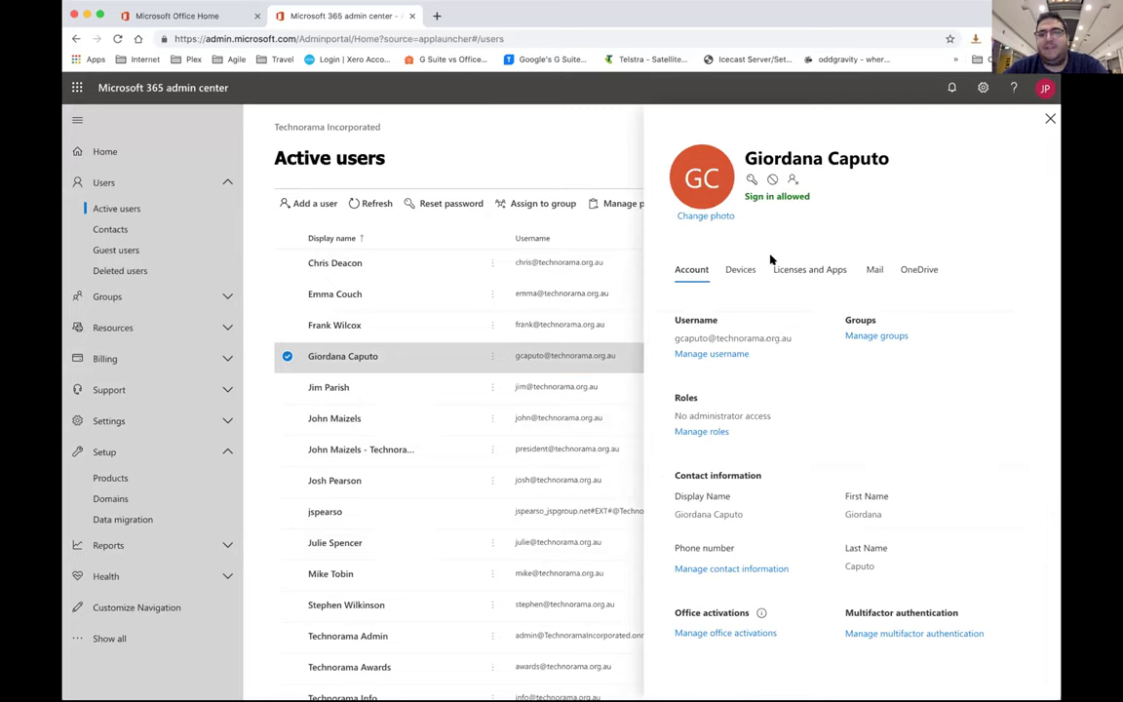
{"action": "left_click", "coordinate": [741, 269]}
{"action": "left_click", "coordinate": [809, 269]}
{"action": "left_click", "coordinate": [875, 269]}
{"action": "left_click", "coordinate": [900, 272]}
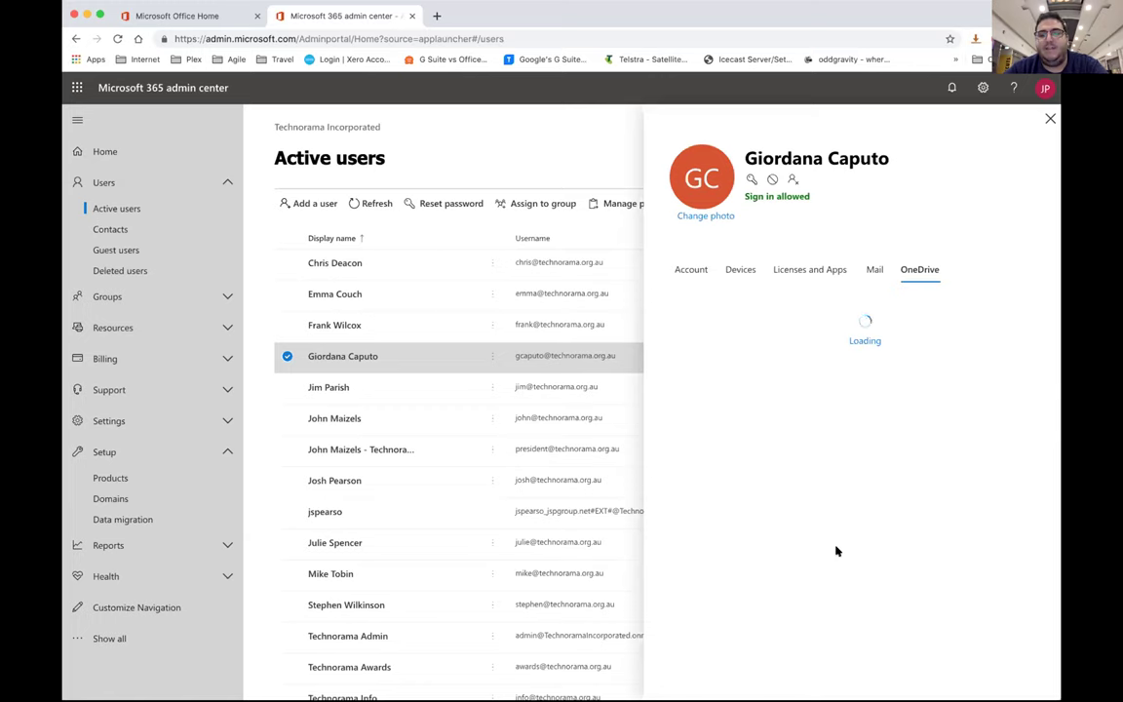
{"action": "left_click", "coordinate": [385, 484]}
{"action": "left_click", "coordinate": [912, 271]}
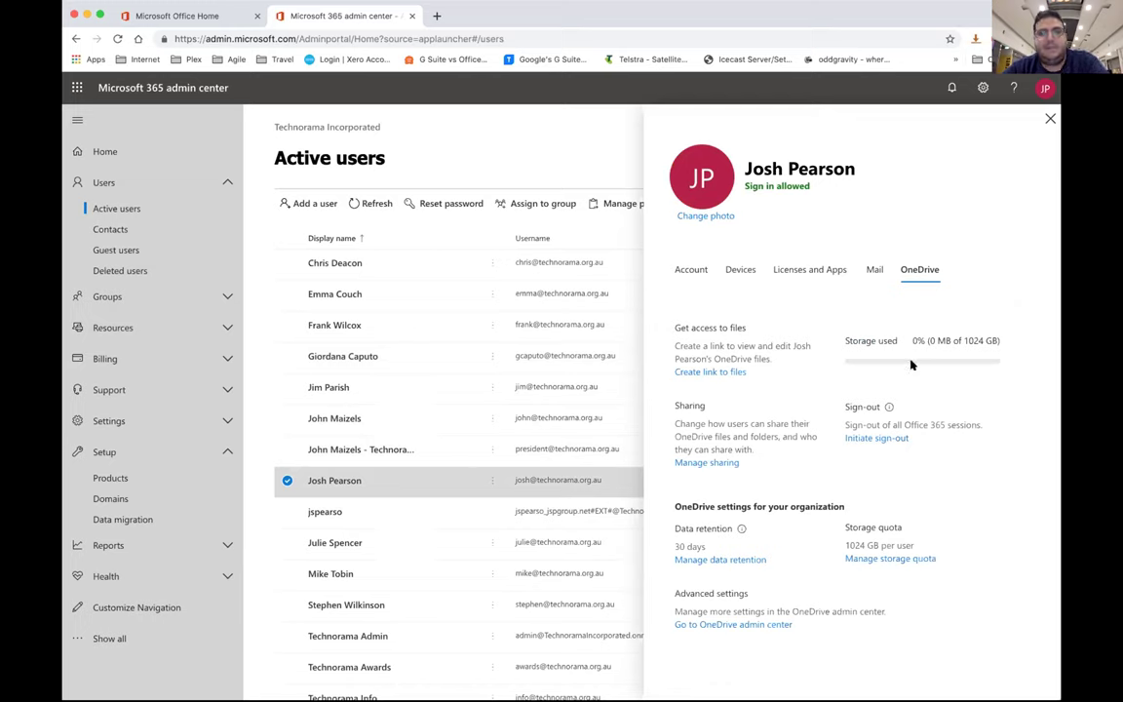
{"action": "left_click", "coordinate": [872, 269]}
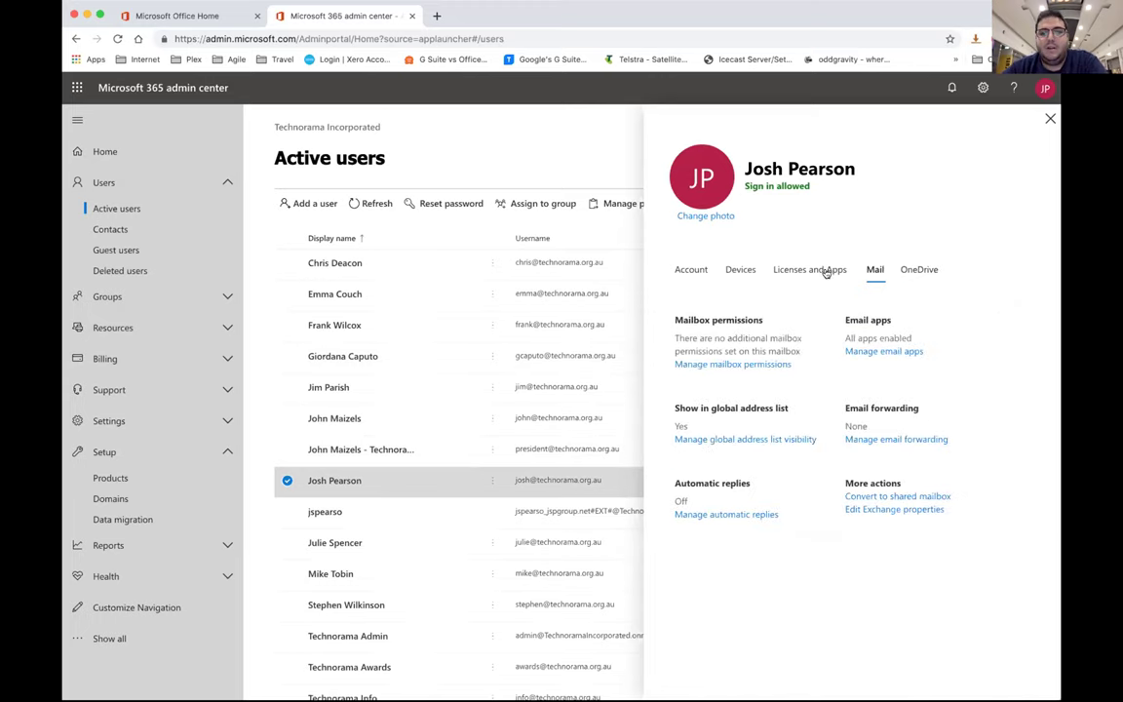
{"action": "left_click", "coordinate": [821, 269]}
{"action": "left_click", "coordinate": [740, 270]}
{"action": "left_click", "coordinate": [691, 270]}
{"action": "scroll", "coordinate": [992, 503], "scroll_direction": "down", "scroll_amount": 2}
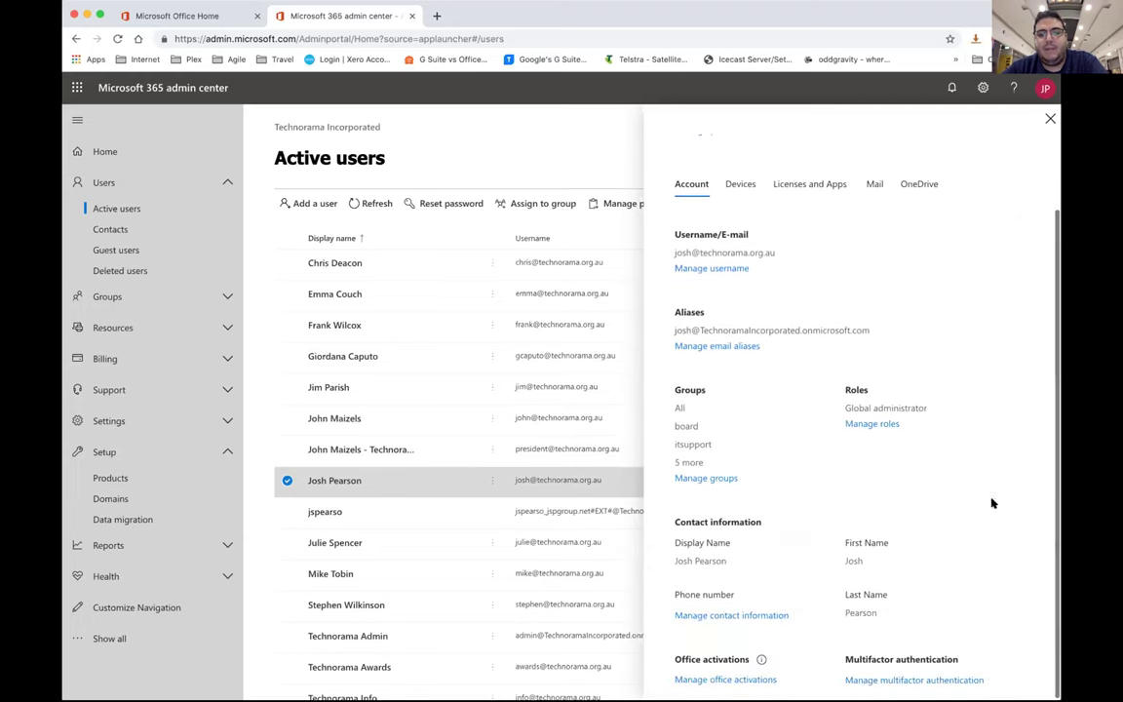
{"action": "scroll", "coordinate": [817, 602], "scroll_direction": "up", "scroll_amount": 2}
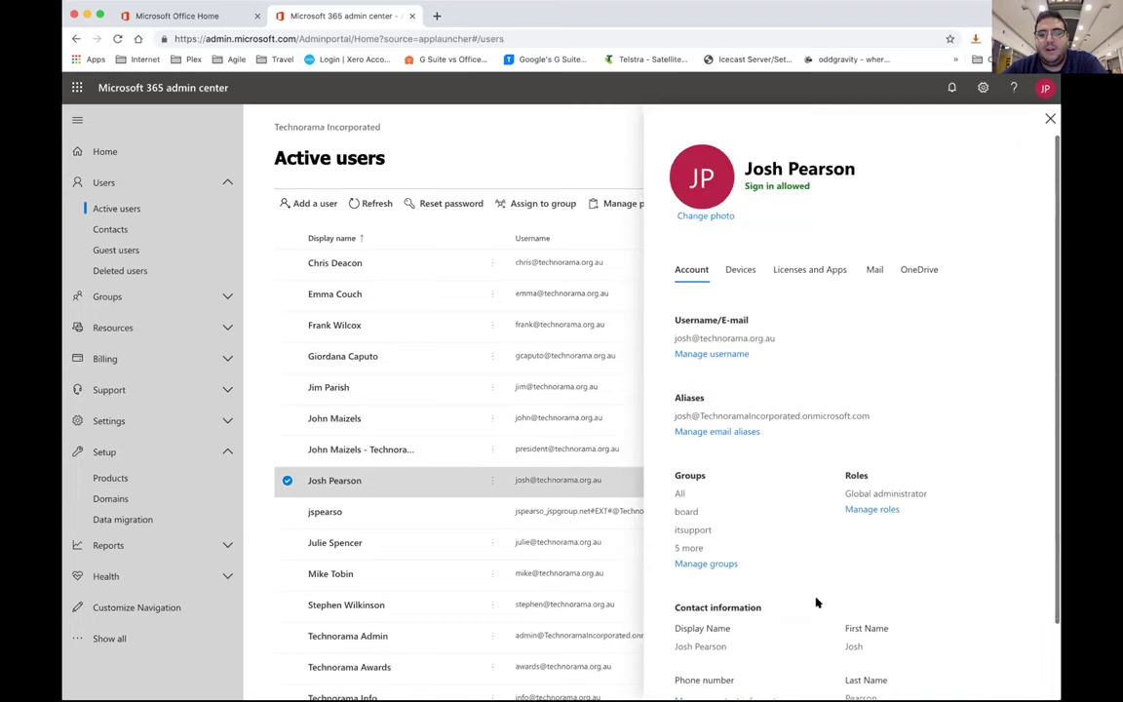
{"action": "left_click", "coordinate": [1050, 118]}
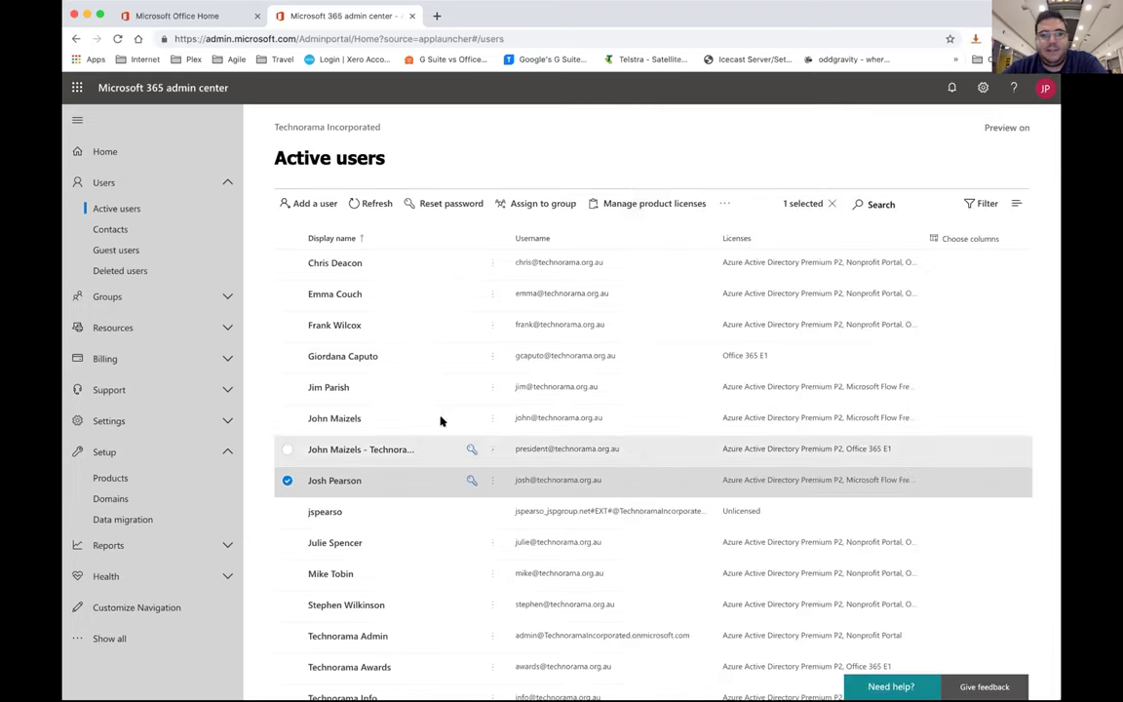
{"action": "left_click", "coordinate": [429, 357]}
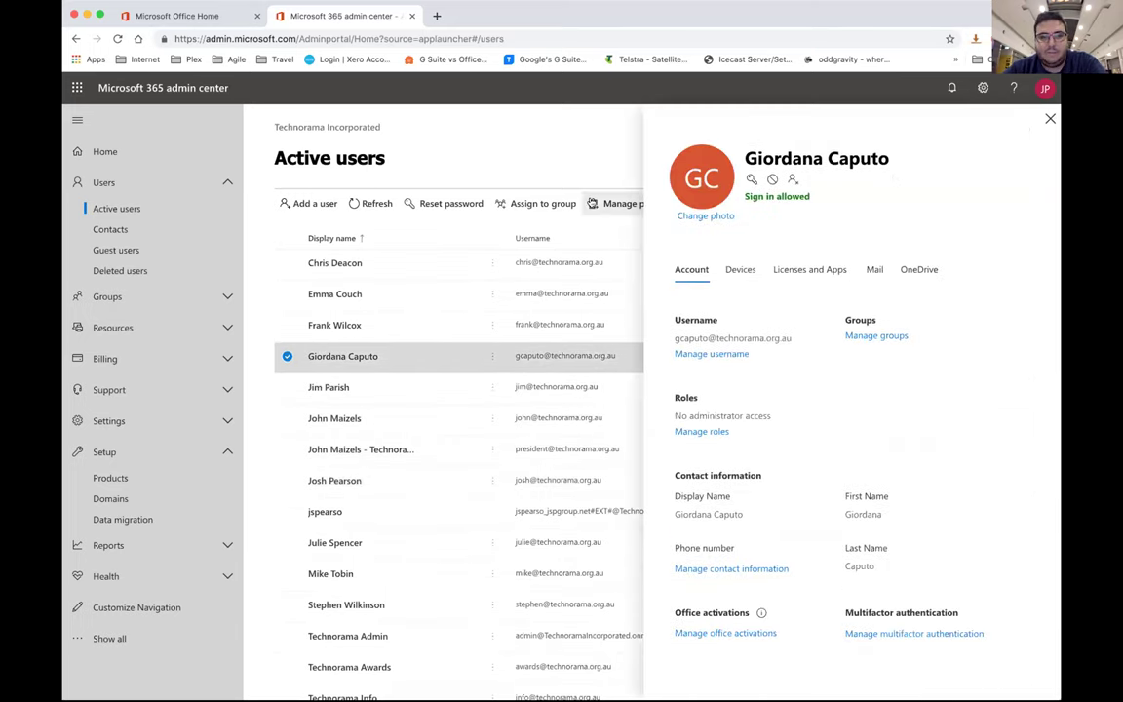
{"action": "left_click", "coordinate": [1050, 117]}
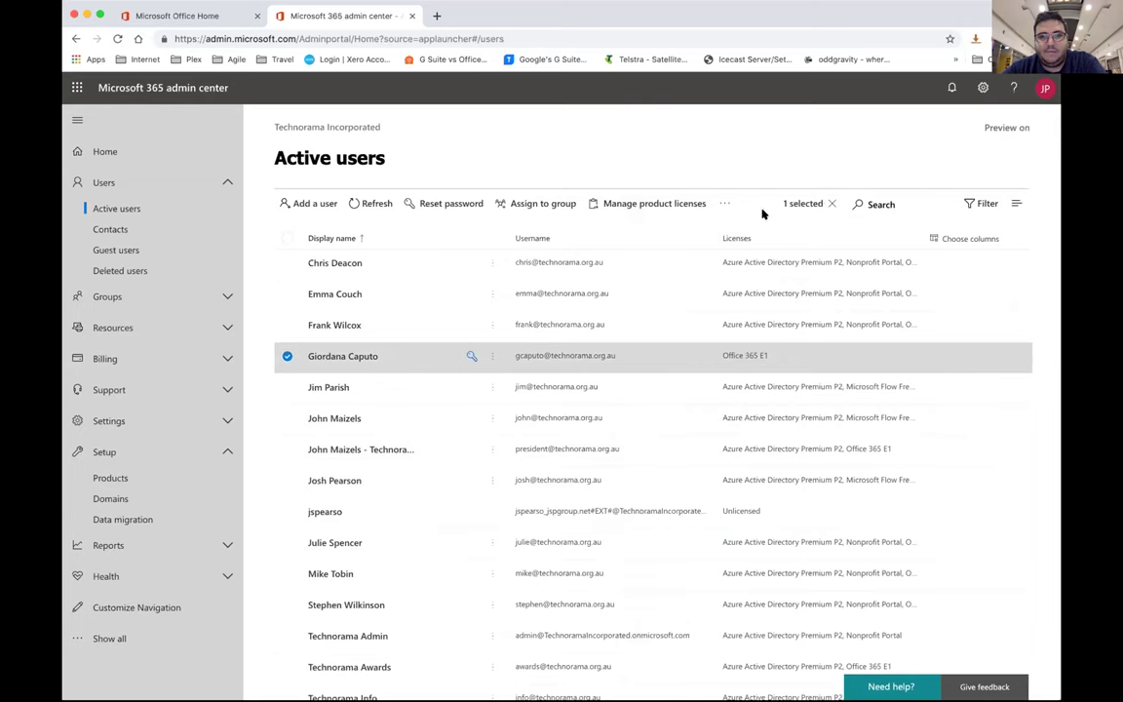
Delete the selected user via More actions > Delete user, freeing its Office 365 E1 licence
{"action": "left_click", "coordinate": [725, 203]}
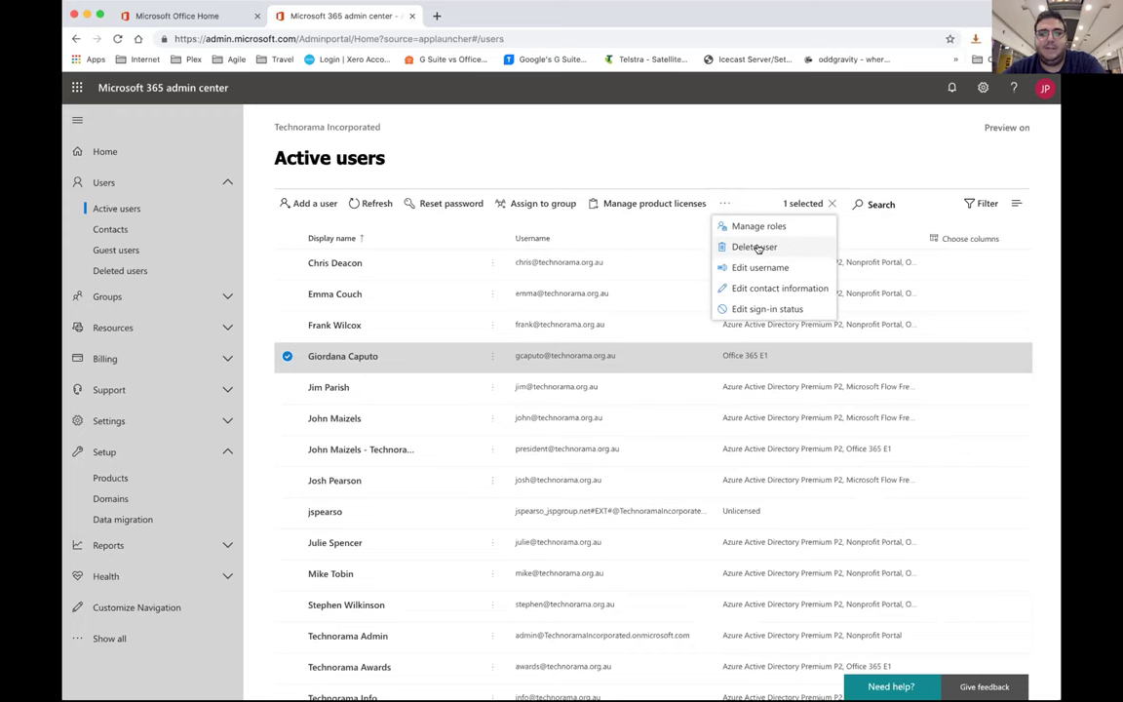
{"action": "left_click", "coordinate": [759, 247]}
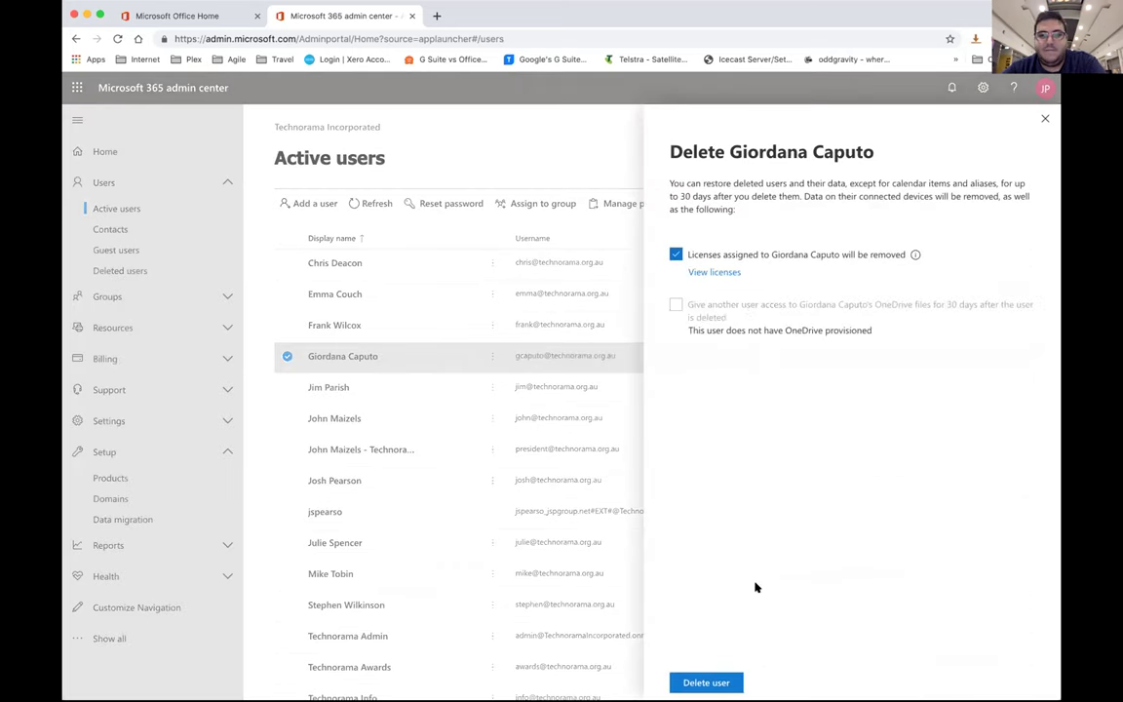
{"action": "left_click", "coordinate": [706, 683]}
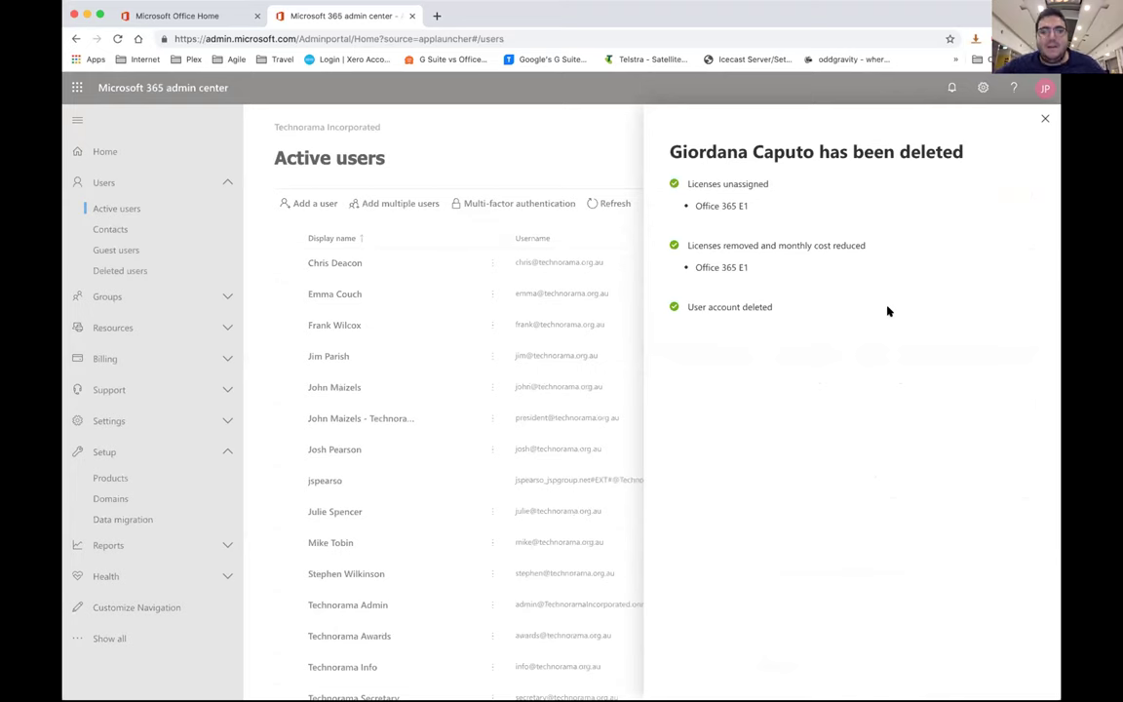
{"action": "left_click", "coordinate": [1045, 118]}
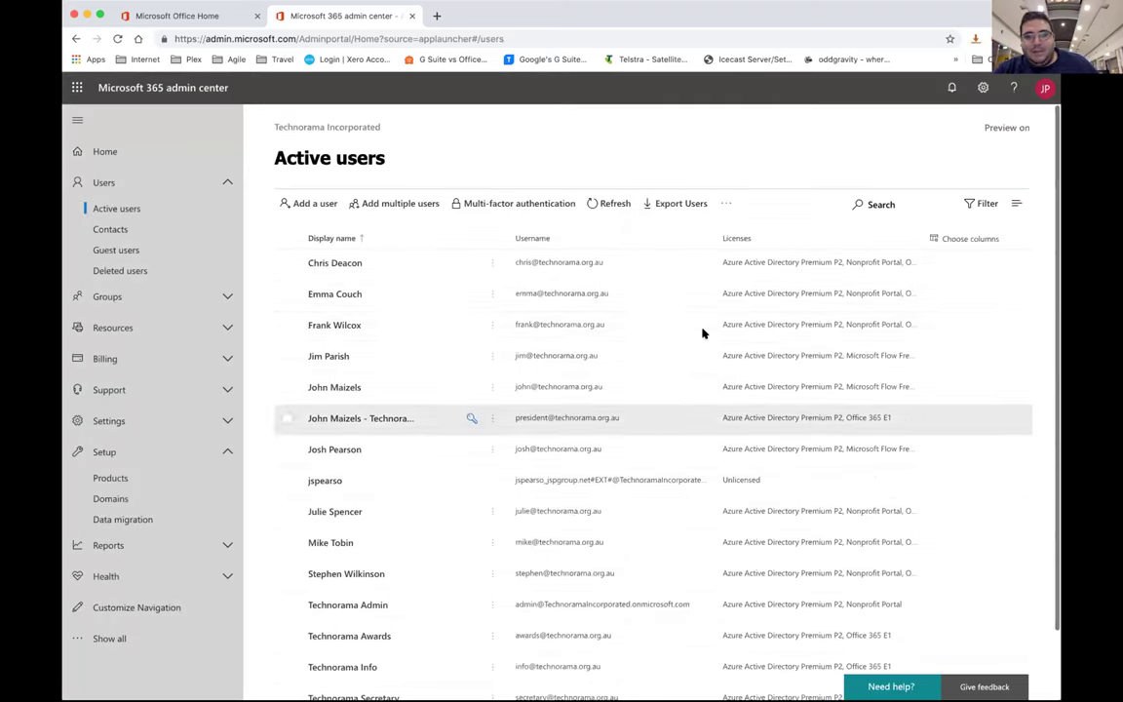
Toggle the Setup and Reports navigation sections, leaving Setup collapsed
{"action": "left_click", "coordinate": [226, 456]}
{"action": "left_click", "coordinate": [223, 453]}
{"action": "left_click", "coordinate": [226, 451]}
{"action": "left_click", "coordinate": [226, 483]}
{"action": "left_click", "coordinate": [224, 481]}
{"action": "left_click", "coordinate": [225, 455]}
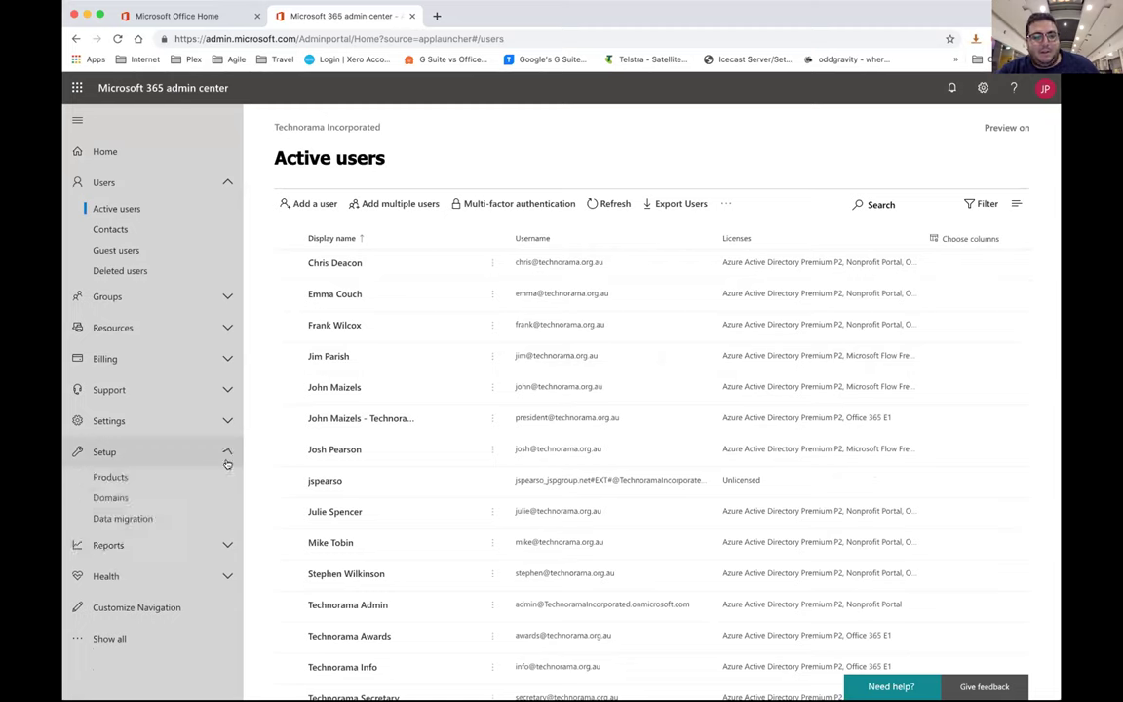
{"action": "left_click", "coordinate": [225, 452]}
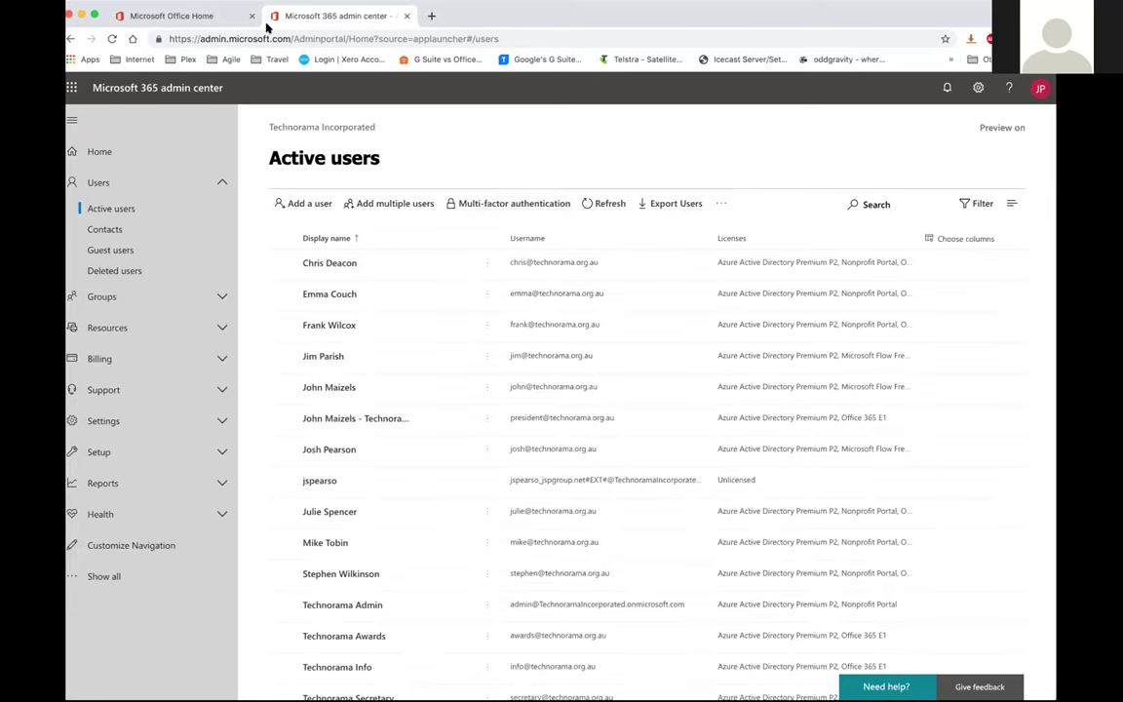
{"action": "left_click", "coordinate": [220, 17]}
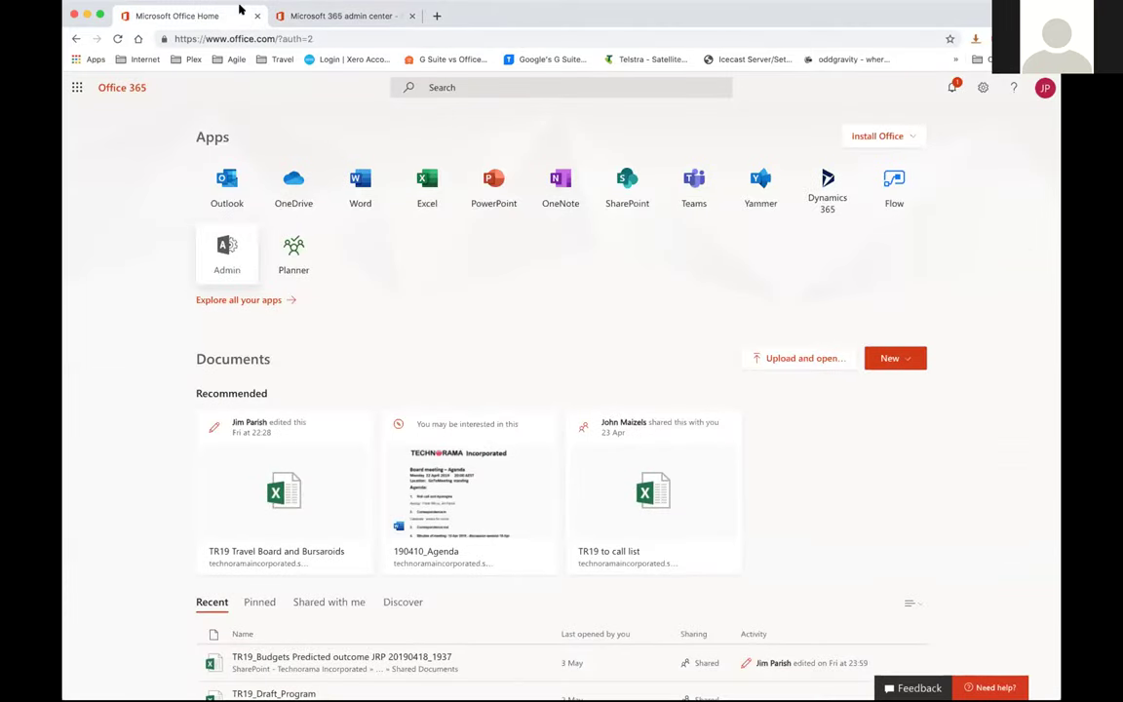
{"action": "left_click", "coordinate": [297, 14]}
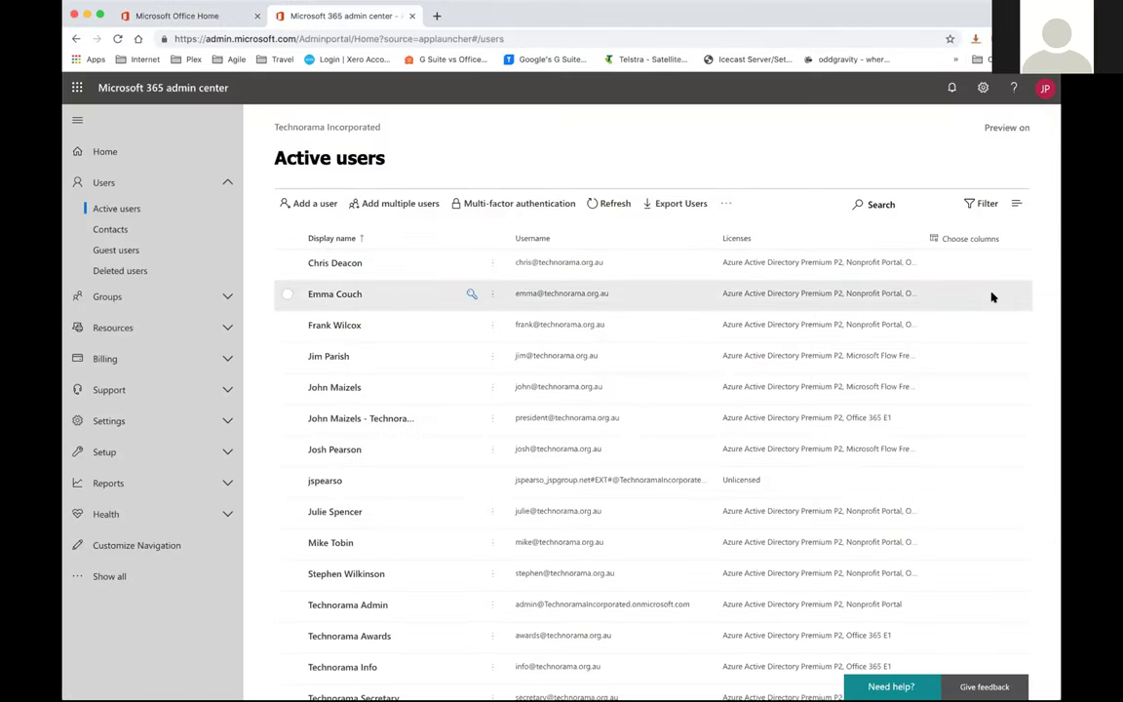
{"action": "left_click", "coordinate": [160, 298]}
{"action": "left_click", "coordinate": [153, 326]}
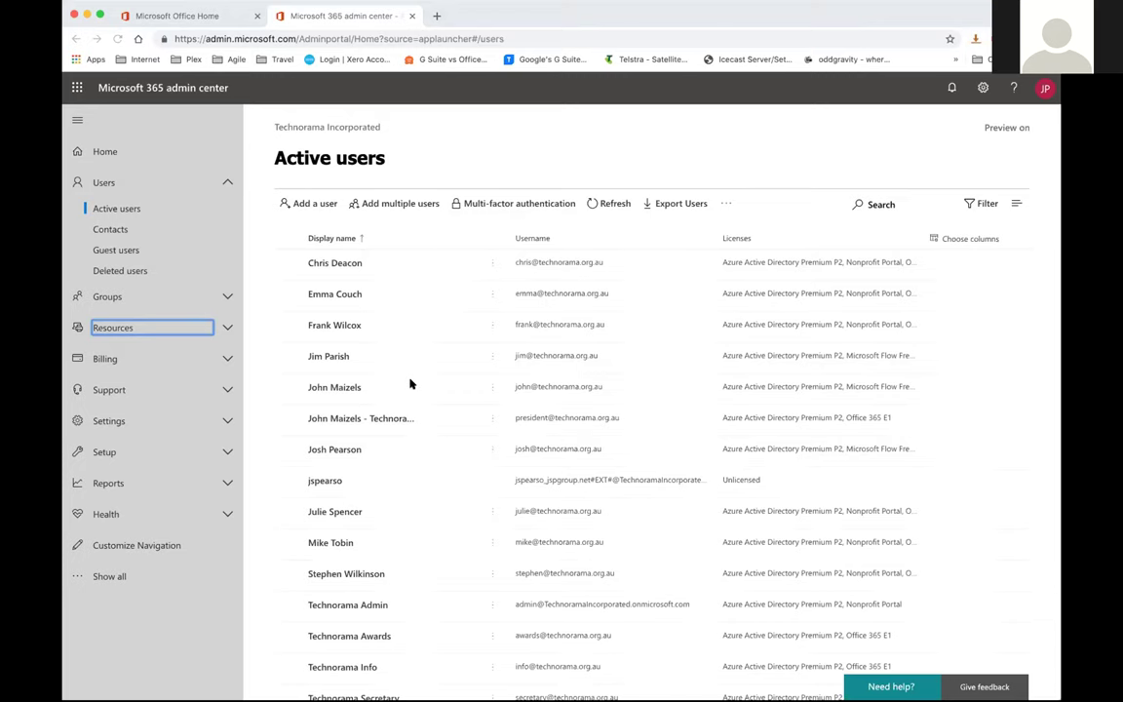
{"action": "scroll", "coordinate": [503, 541], "scroll_direction": "down", "scroll_amount": 2}
{"action": "scroll", "coordinate": [500, 553], "scroll_direction": "up", "scroll_amount": 2}
{"action": "left_click", "coordinate": [218, 296]}
{"action": "left_click", "coordinate": [218, 296]}
{"action": "left_click", "coordinate": [210, 327]}
{"action": "left_click", "coordinate": [209, 327]}
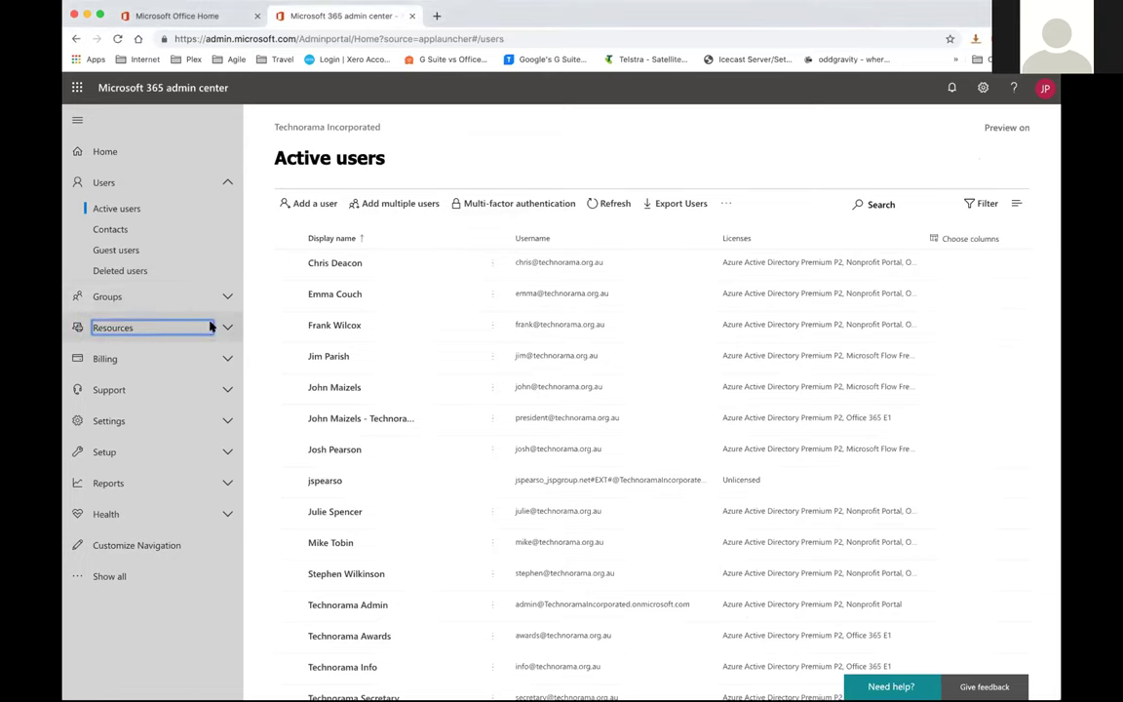
{"action": "left_click", "coordinate": [1051, 156]}
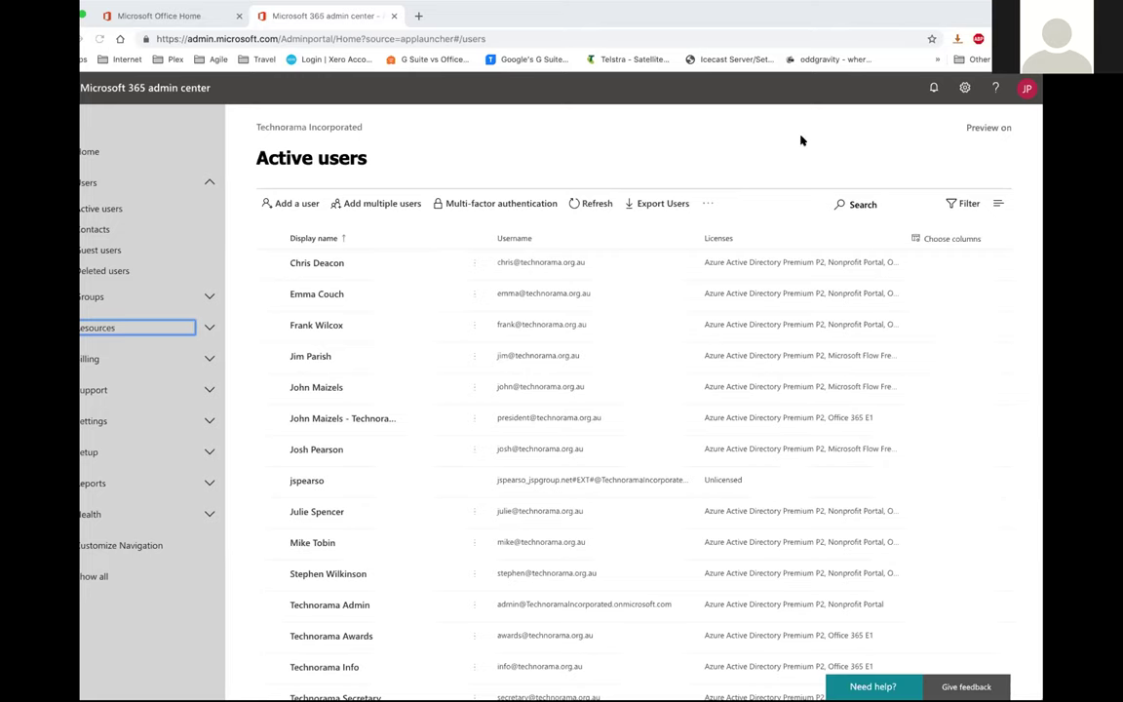
{"action": "left_click", "coordinate": [195, 14]}
{"action": "left_click", "coordinate": [251, 15]}
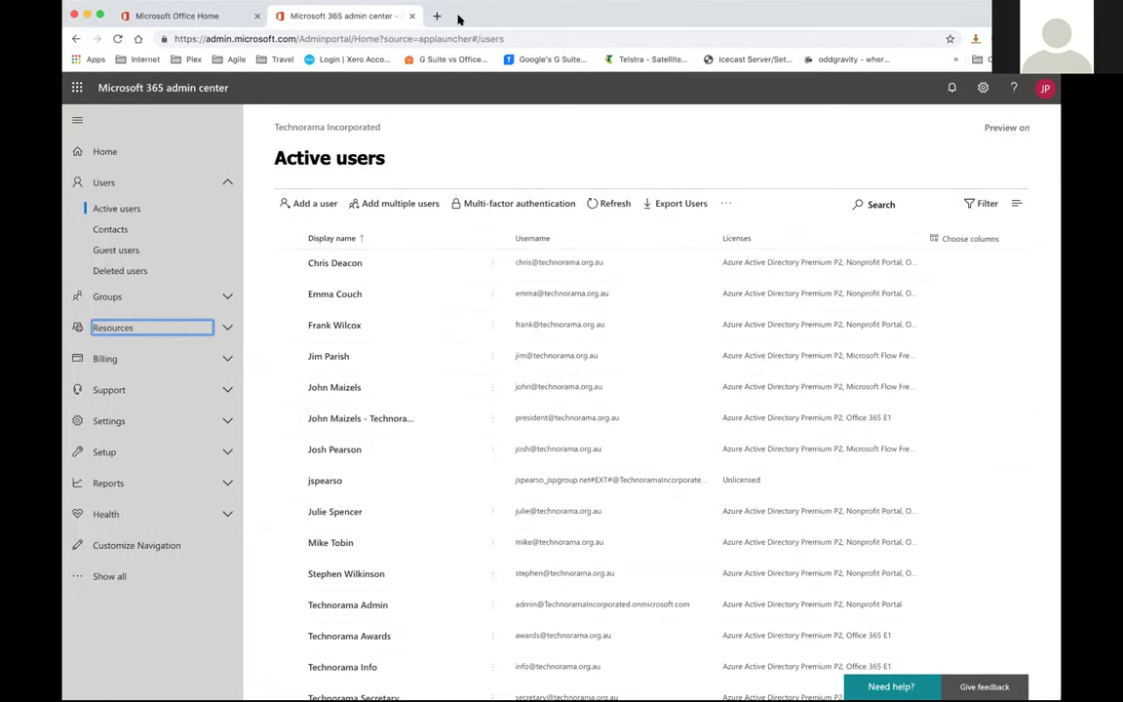
Toggle the Health, Groups, Resources and Billing navigation sections and expand Reports
{"action": "left_click", "coordinate": [183, 527]}
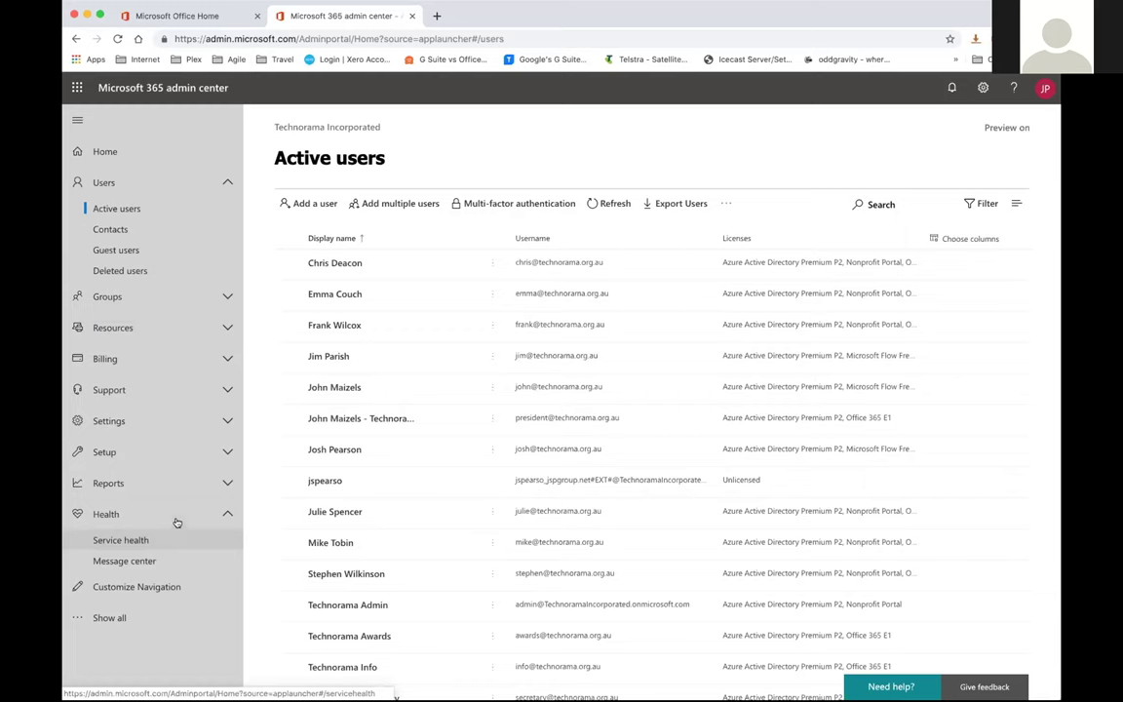
{"action": "left_click", "coordinate": [178, 518]}
{"action": "left_click", "coordinate": [195, 296]}
{"action": "left_click", "coordinate": [195, 298]}
{"action": "left_click", "coordinate": [194, 326]}
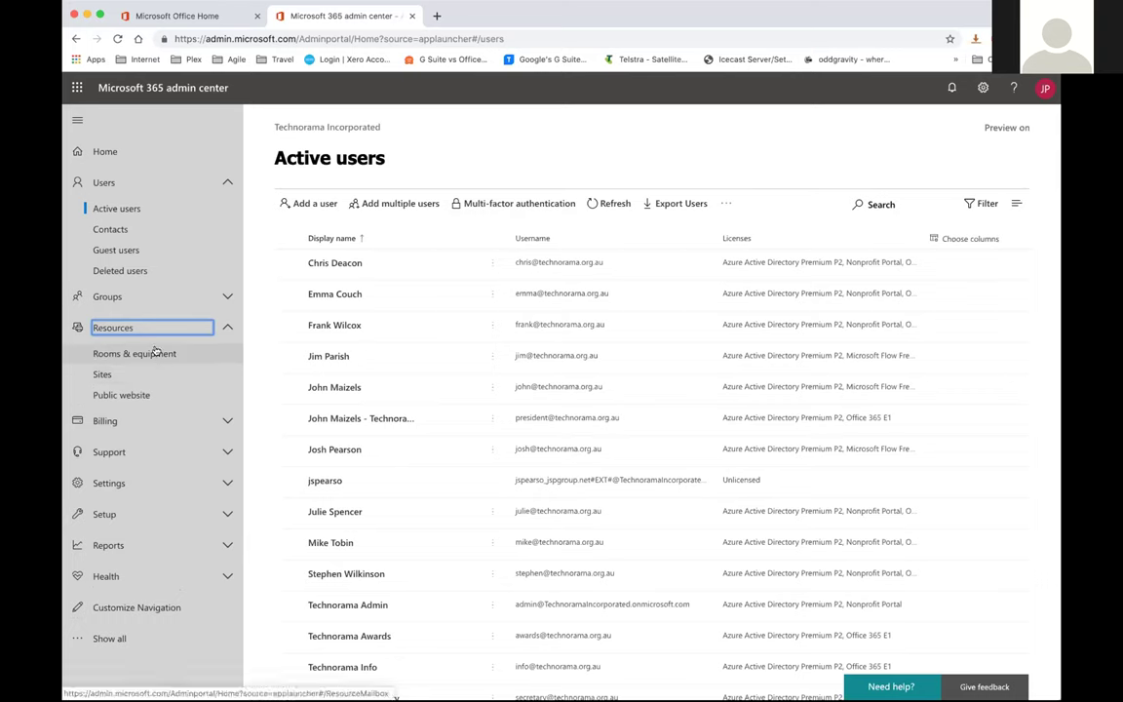
{"action": "left_click", "coordinate": [186, 421]}
{"action": "left_click", "coordinate": [185, 420]}
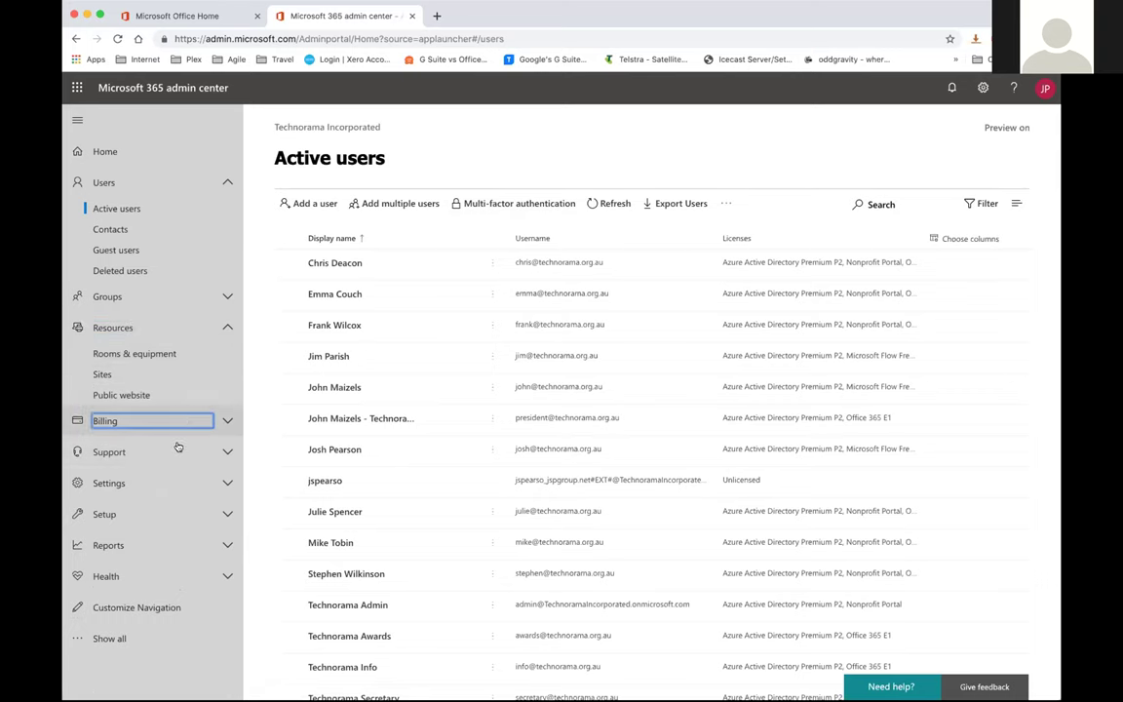
{"action": "left_click", "coordinate": [175, 543]}
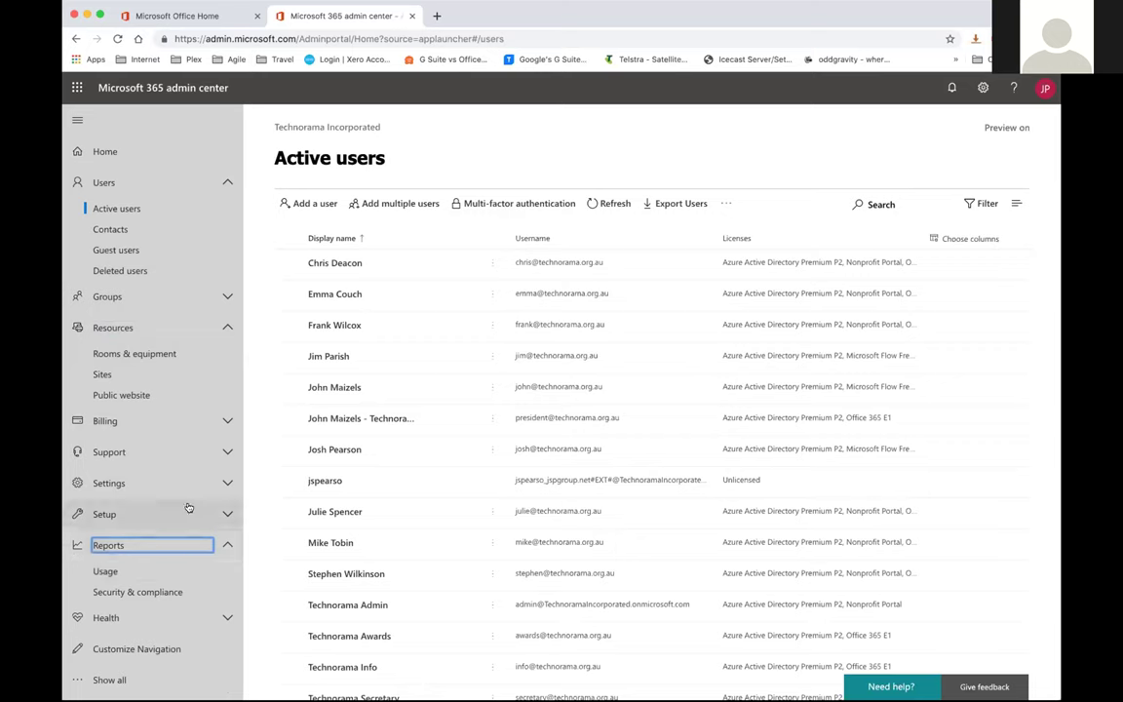
Go to the admin Home page and show all navigation down to Admin centers
{"action": "left_click", "coordinate": [148, 156]}
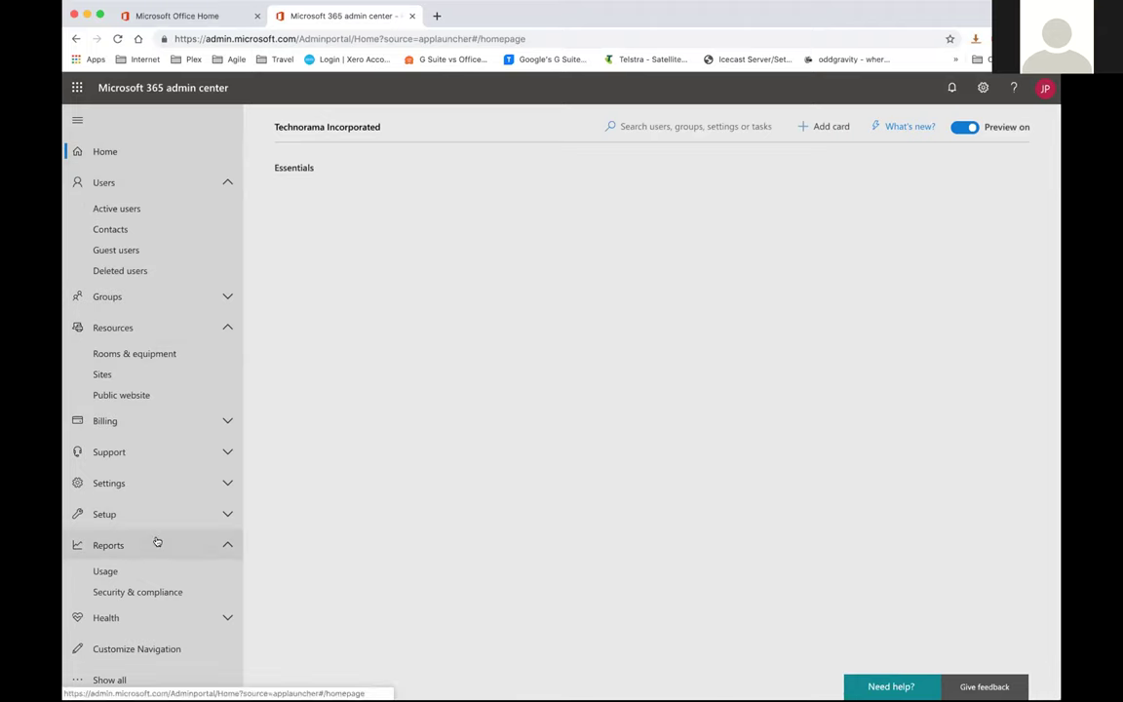
{"action": "left_click", "coordinate": [127, 675]}
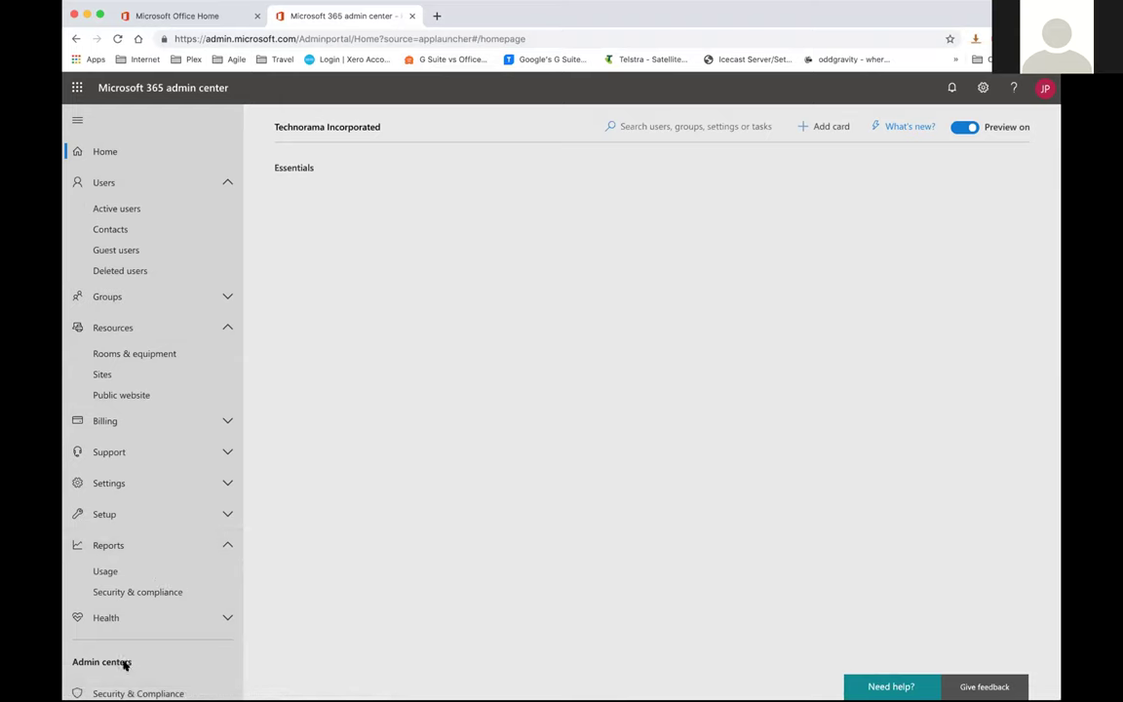
{"action": "scroll", "coordinate": [125, 663], "scroll_direction": "down", "scroll_amount": 3}
{"action": "scroll", "coordinate": [162, 594], "scroll_direction": "down", "scroll_amount": 2}
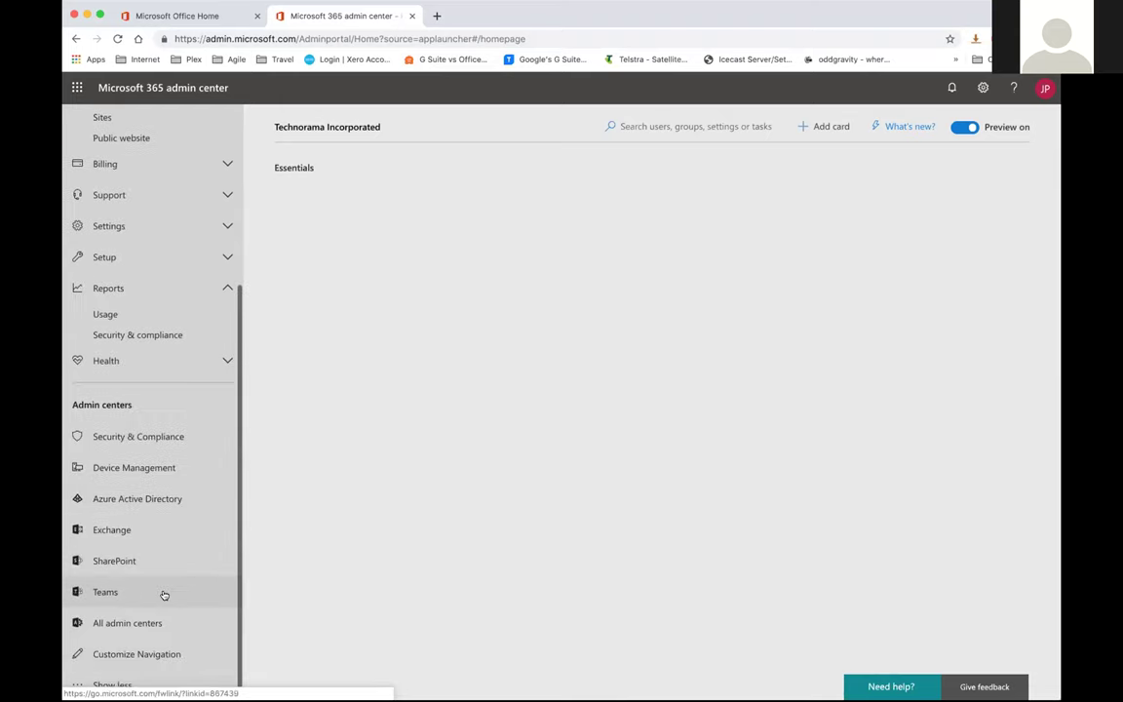
Open All admin centers to review its cards, then switch to the Office 365 home tab
{"action": "left_click", "coordinate": [153, 617]}
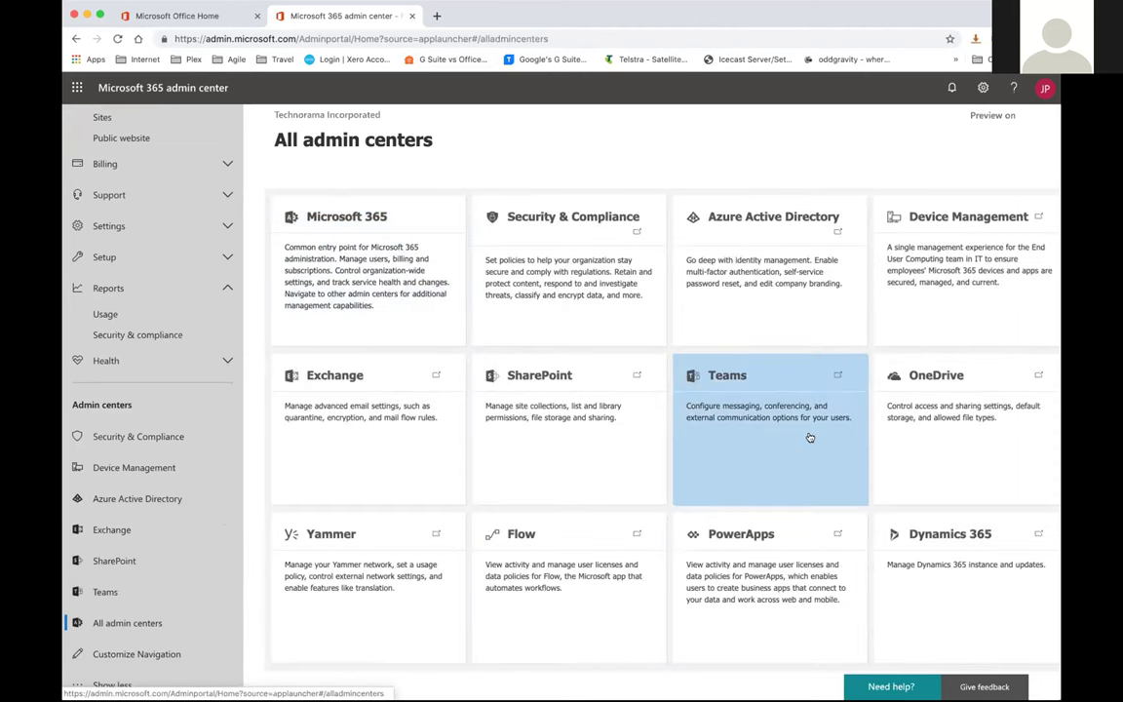
{"action": "scroll", "coordinate": [808, 436], "scroll_direction": "right", "scroll_amount": 1}
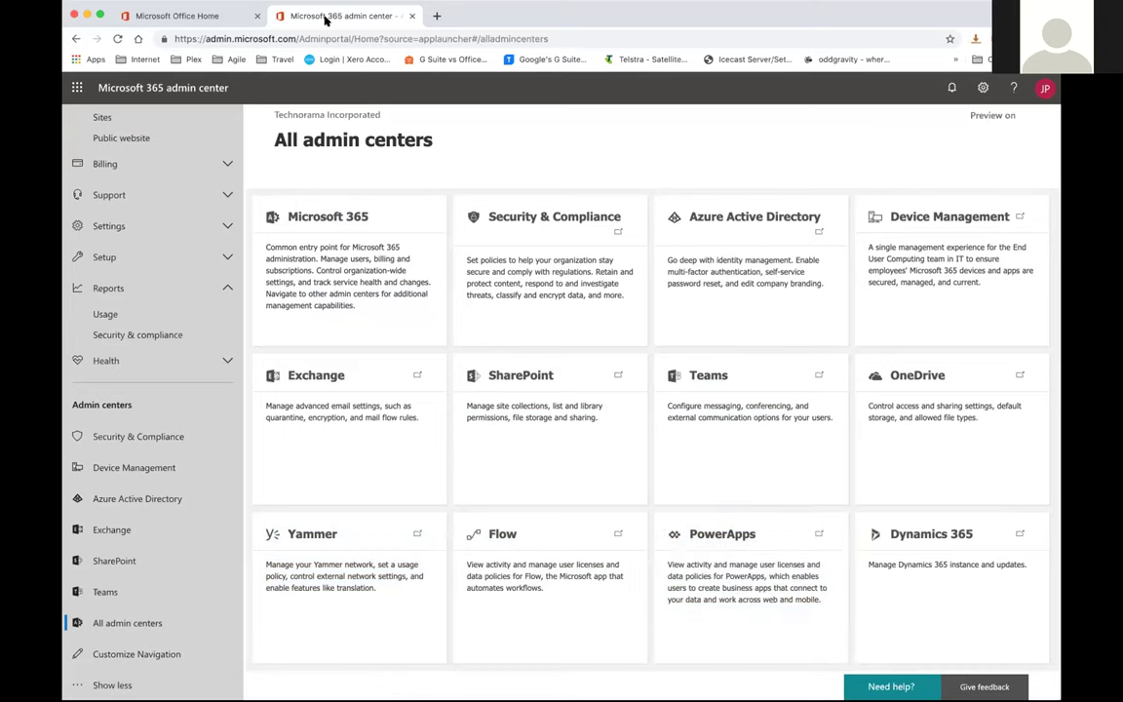
{"action": "left_click", "coordinate": [195, 17]}
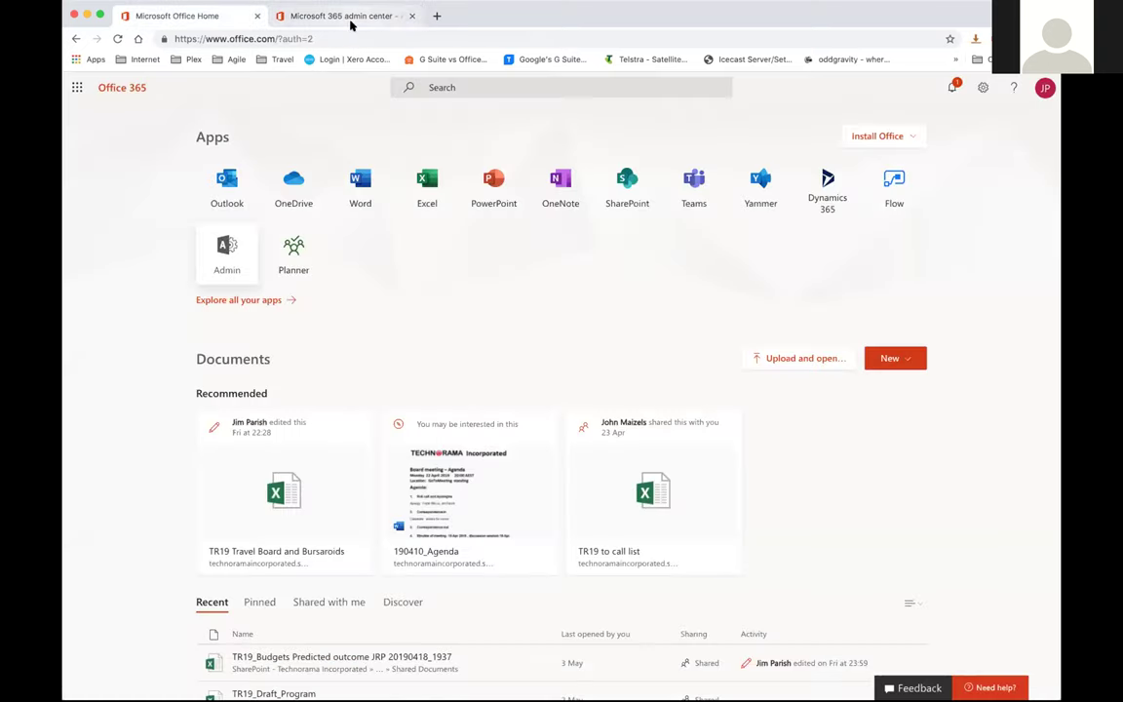
{"action": "left_click", "coordinate": [351, 17]}
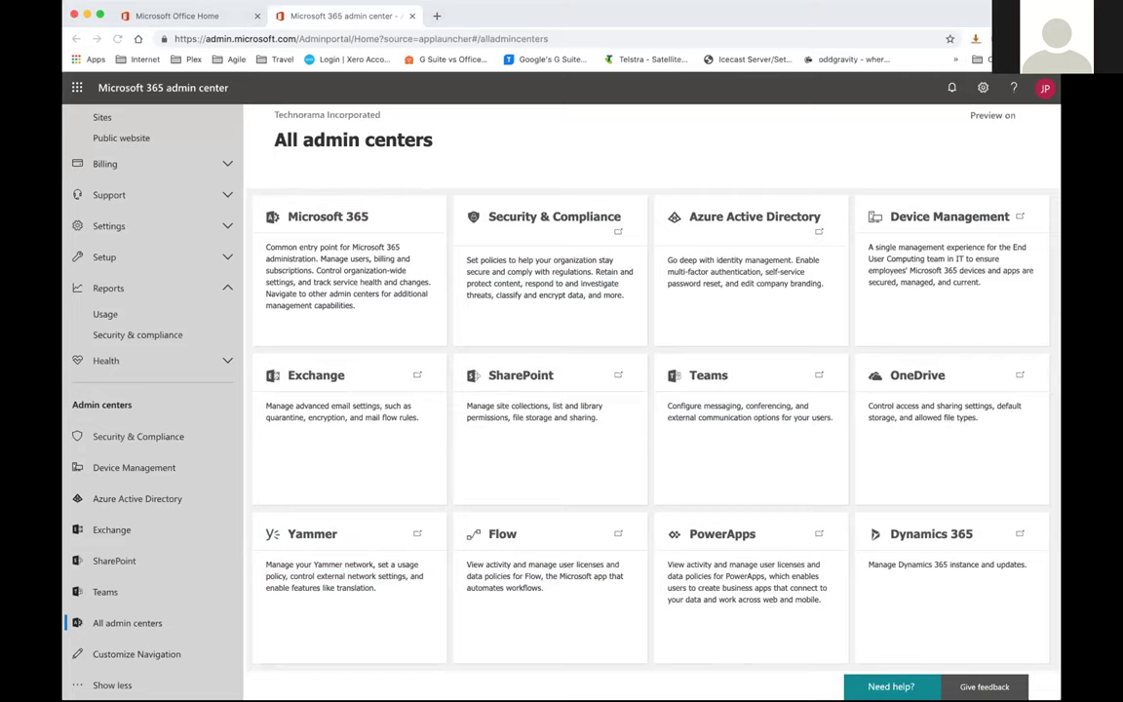
{"action": "left_click", "coordinate": [987, 12]}
{"action": "left_click_drag", "start_coordinate": [987, 12], "coordinate": [982, 12]}
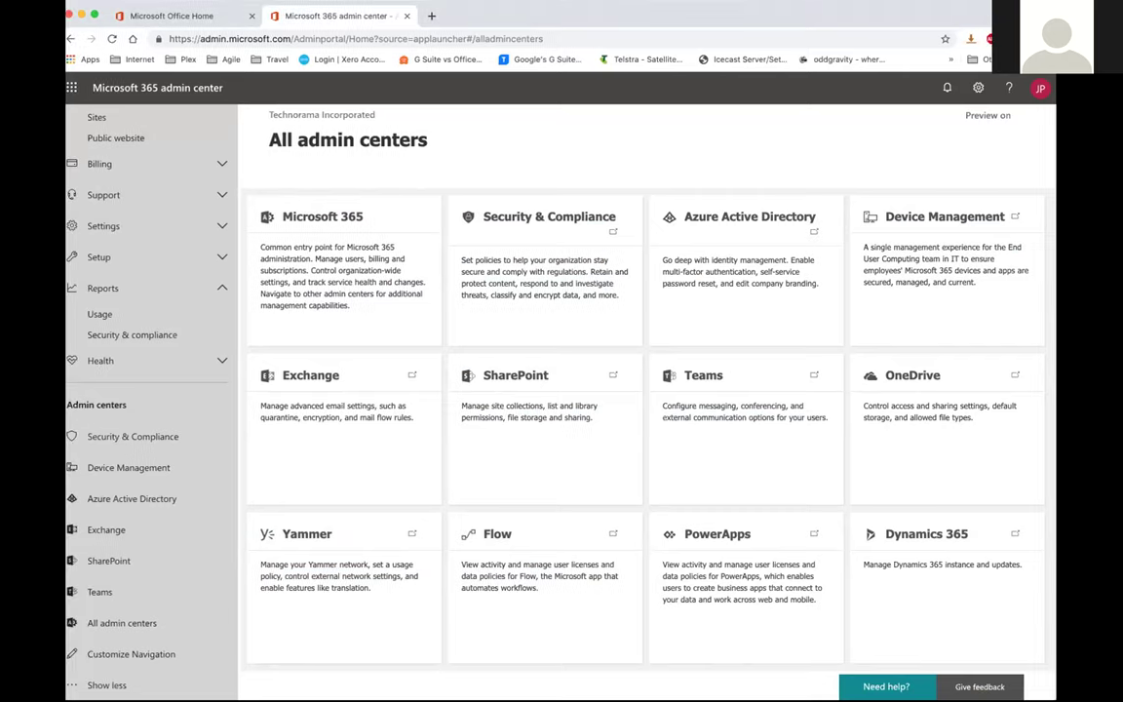
{"action": "left_click_drag", "start_coordinate": [443, 12], "coordinate": [508, 7]}
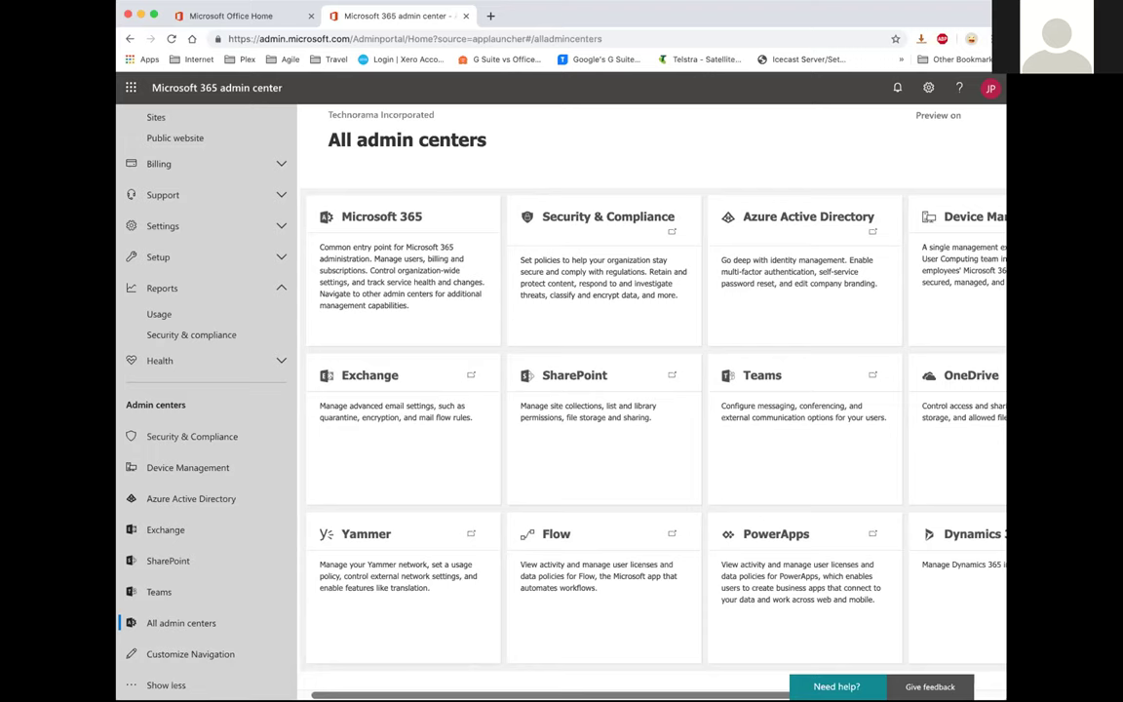
{"action": "left_click", "coordinate": [216, 14]}
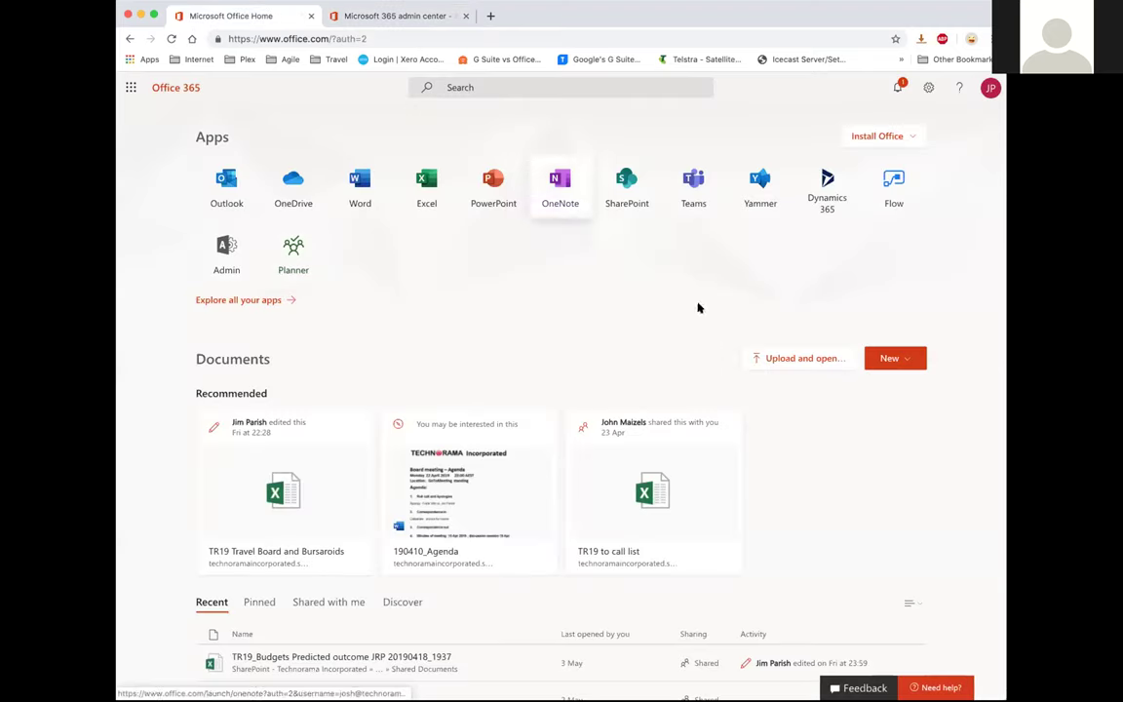
Launch Planner and open the Technorama 19 plan's board
{"action": "left_click", "coordinate": [293, 255]}
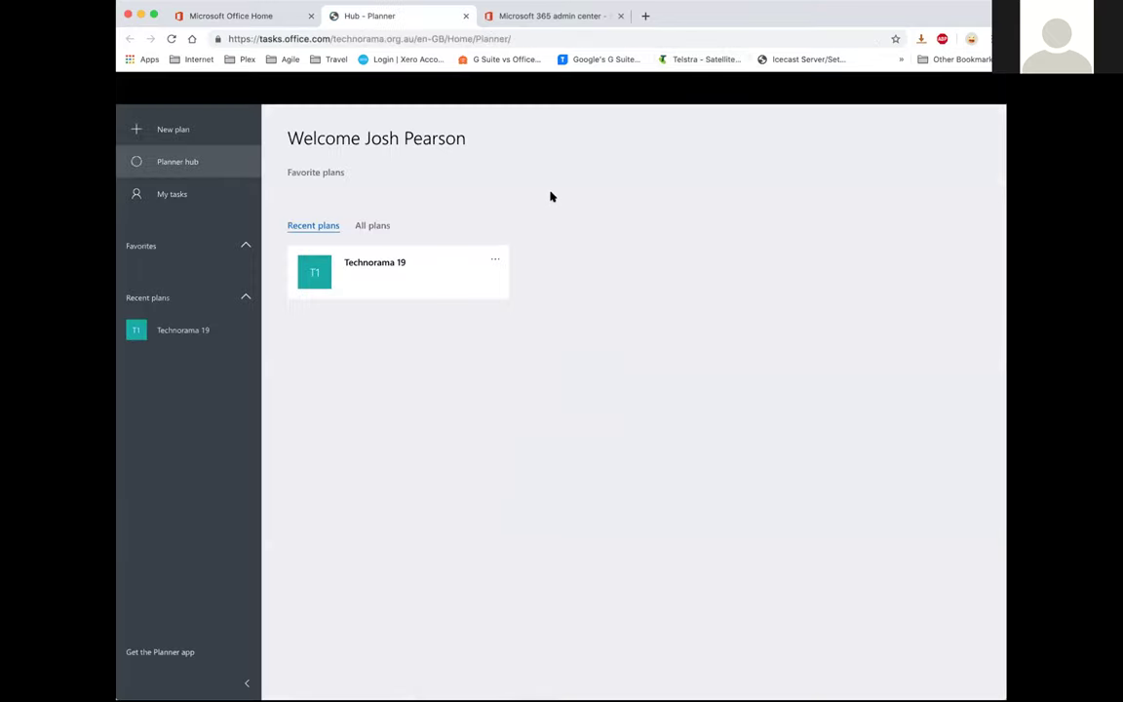
{"action": "left_click", "coordinate": [338, 278]}
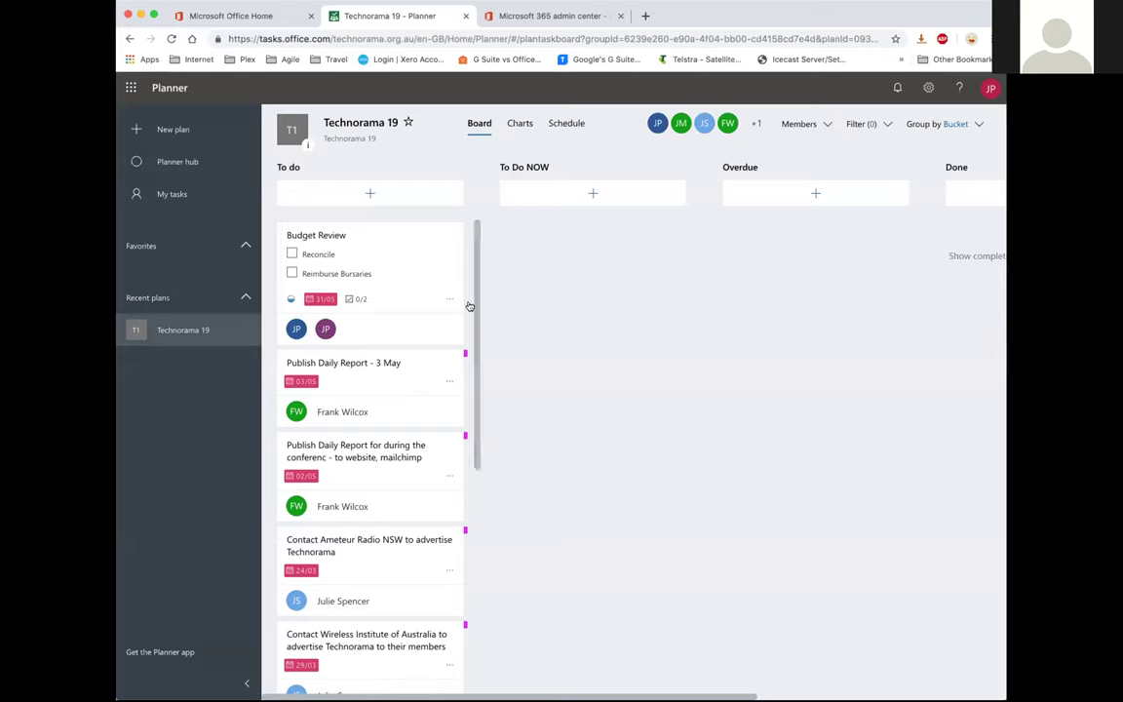
{"action": "scroll", "coordinate": [427, 341], "scroll_direction": "down", "scroll_amount": 5}
{"action": "scroll", "coordinate": [427, 342], "scroll_direction": "down", "scroll_amount": 6}
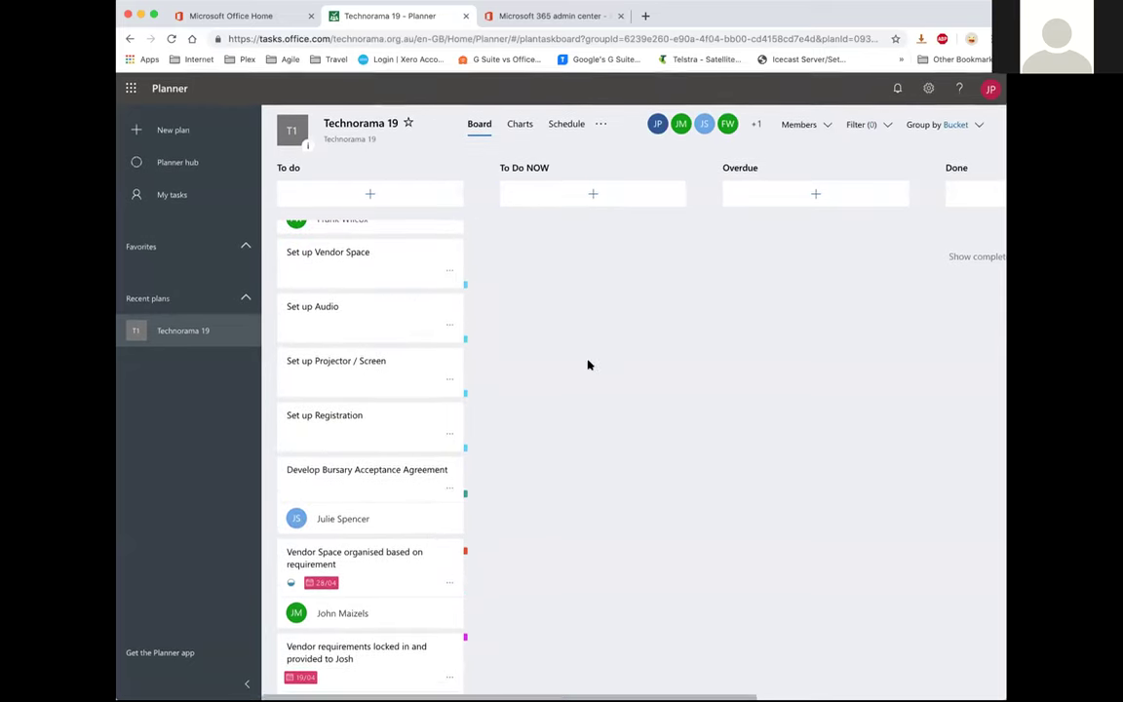
View the plan's Schedule and Charts, then return to the Office 365 home tab
{"action": "left_click", "coordinate": [568, 134]}
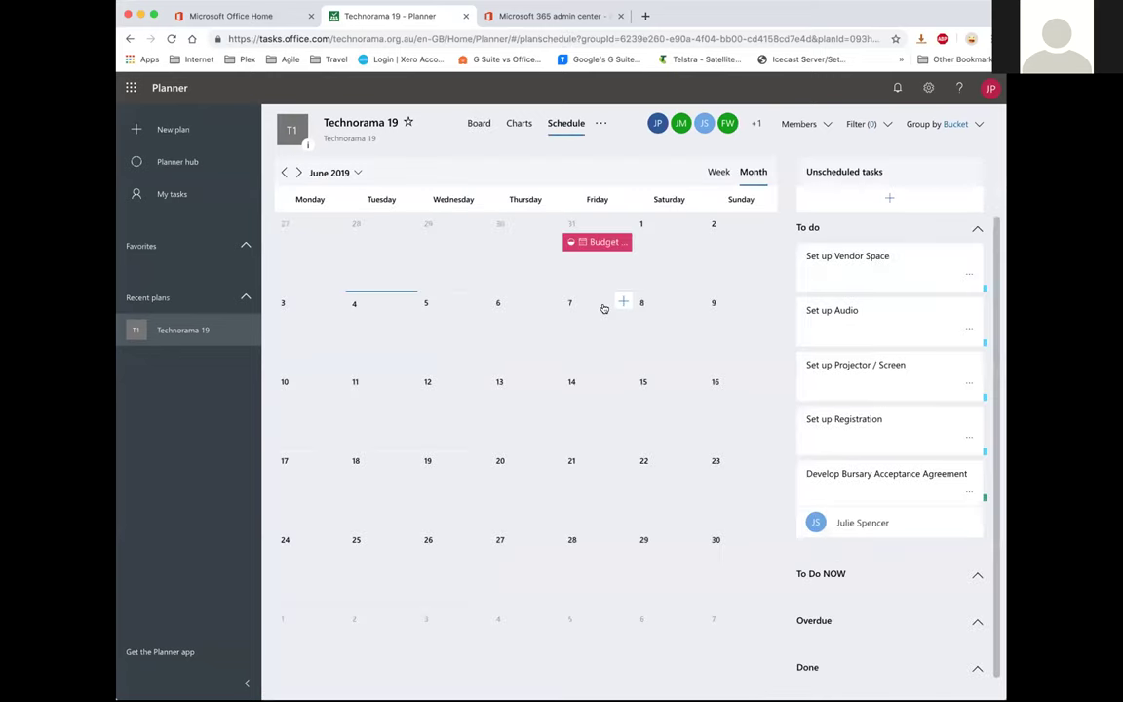
{"action": "left_click", "coordinate": [518, 122]}
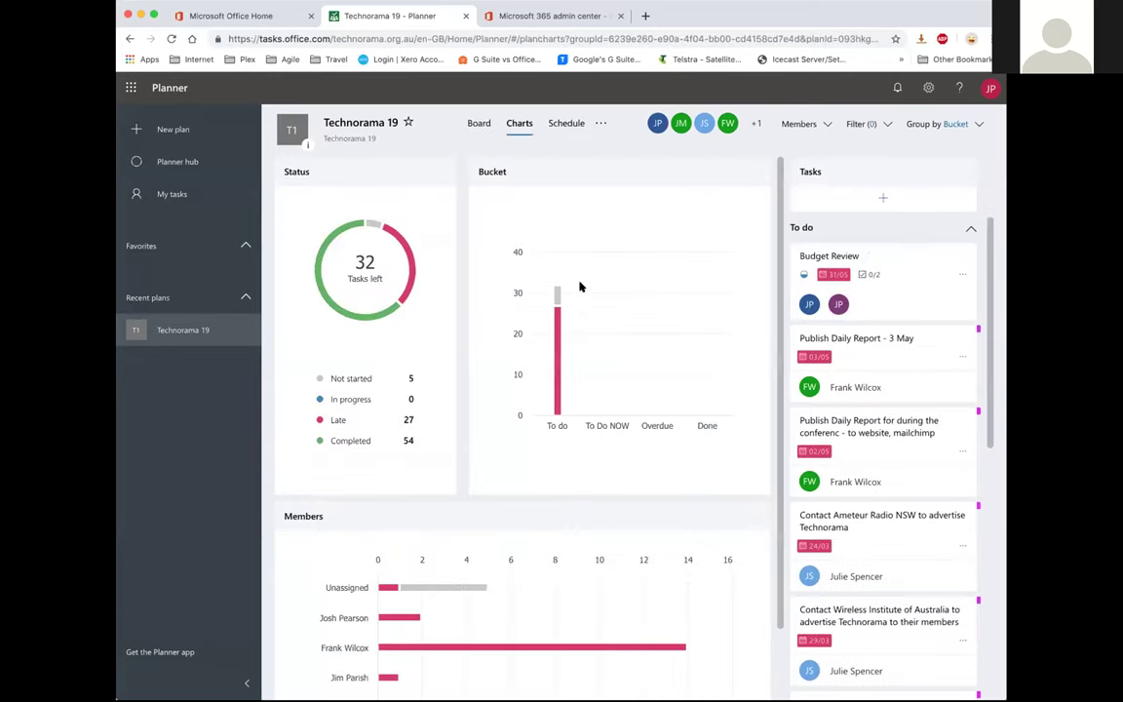
{"action": "scroll", "coordinate": [580, 286], "scroll_direction": "down", "scroll_amount": 2}
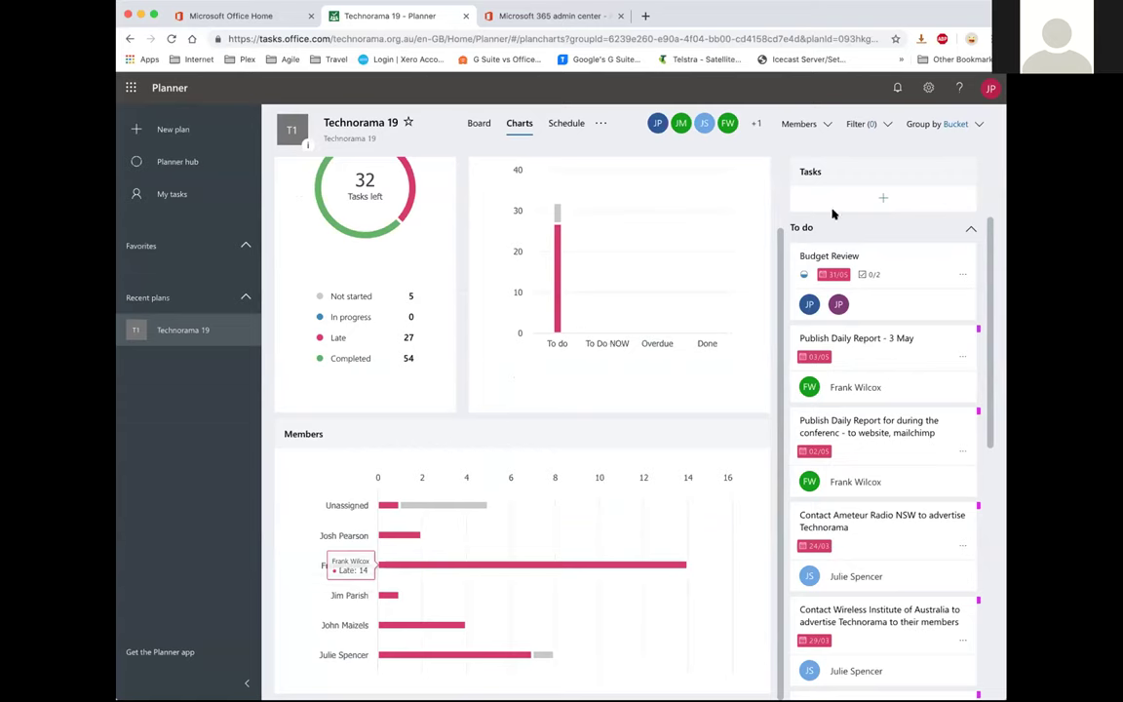
{"action": "scroll", "coordinate": [656, 340], "scroll_direction": "up", "scroll_amount": 2}
{"action": "scroll", "coordinate": [656, 340], "scroll_direction": "down", "scroll_amount": 2}
{"action": "scroll", "coordinate": [627, 381], "scroll_direction": "up", "scroll_amount": 2}
{"action": "scroll", "coordinate": [623, 358], "scroll_direction": "left", "scroll_amount": 5}
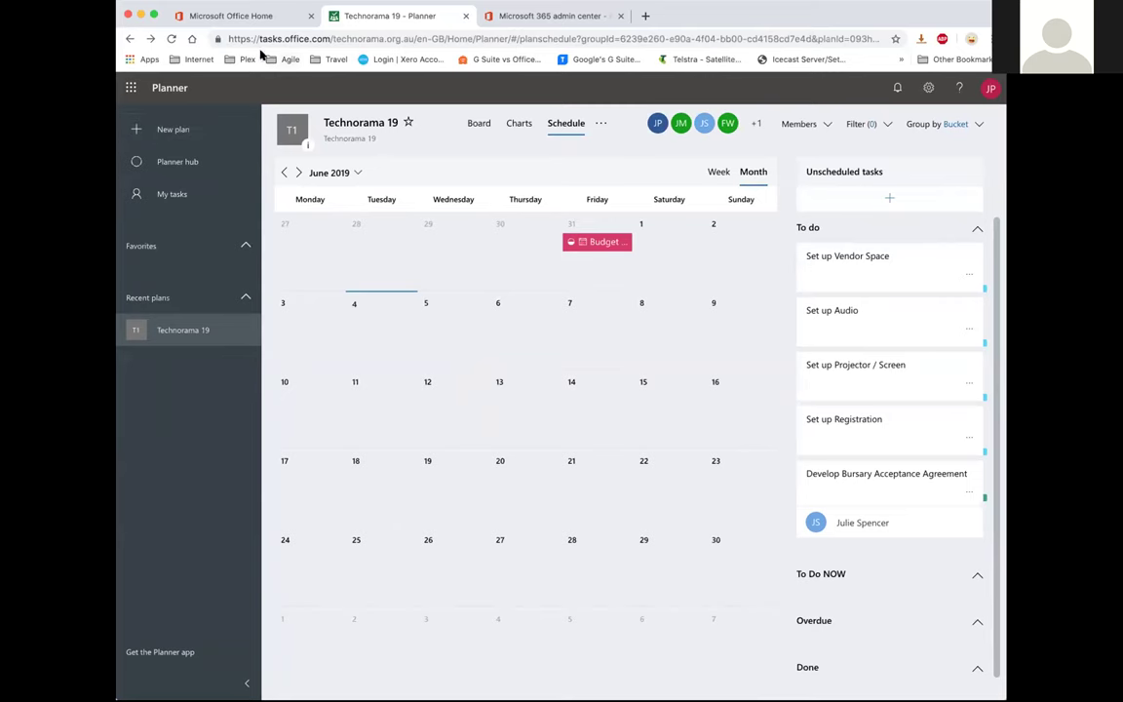
{"action": "left_click", "coordinate": [259, 16]}
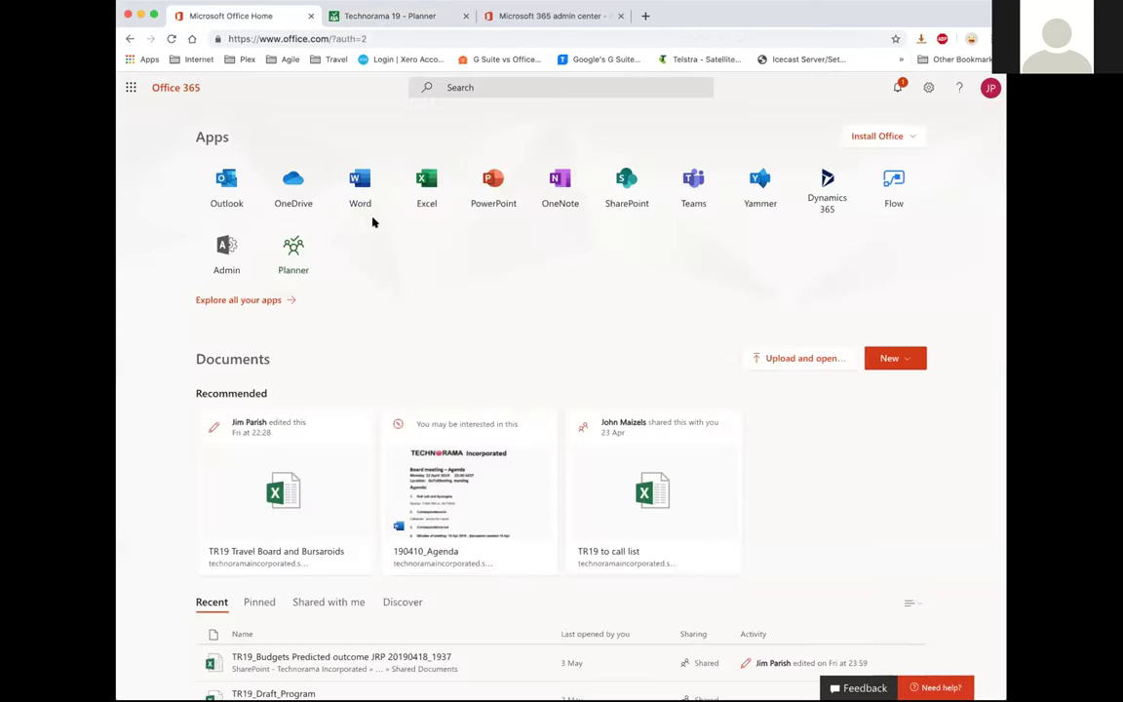
Open the Technorama Incorporated Yammer feed in a new tab, browse it, then return to Office 365 home
{"action": "left_click", "coordinate": [761, 188]}
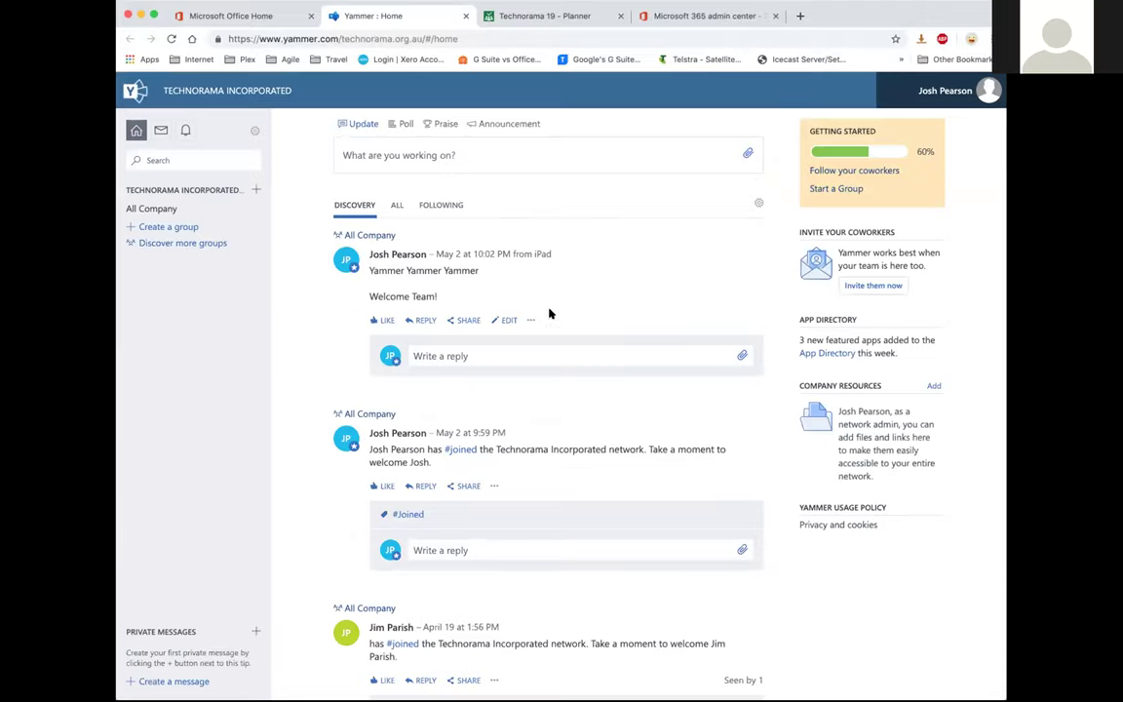
{"action": "scroll", "coordinate": [552, 320], "scroll_direction": "down", "scroll_amount": 5}
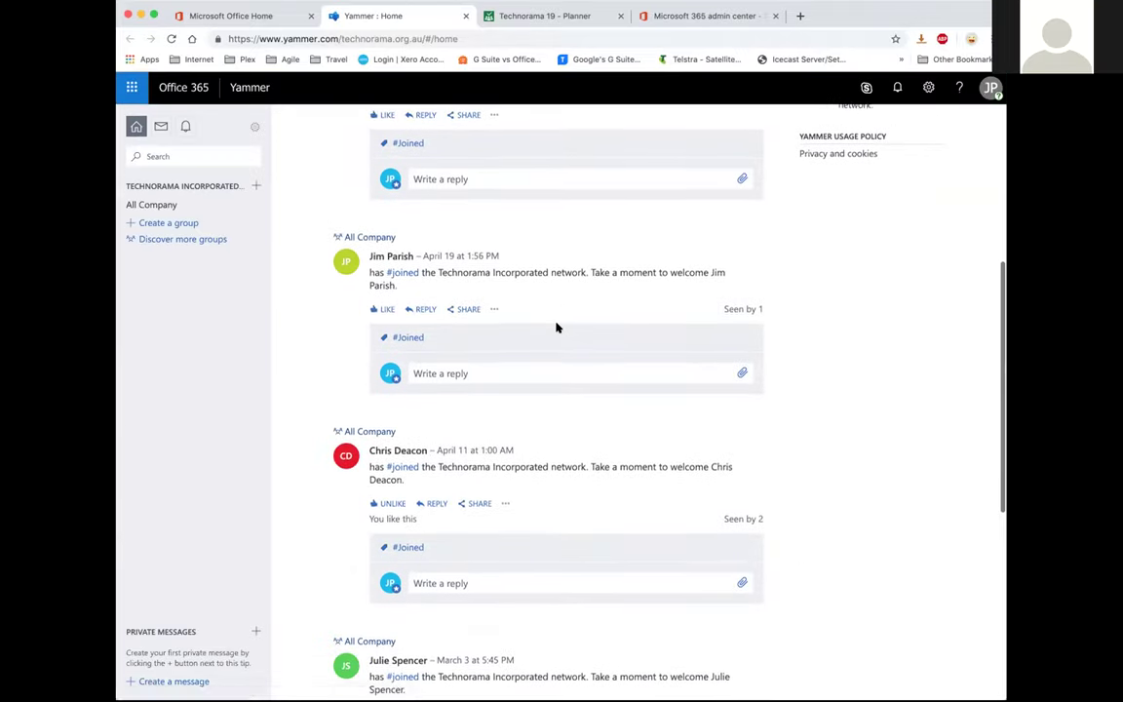
{"action": "scroll", "coordinate": [556, 322], "scroll_direction": "up", "scroll_amount": 5}
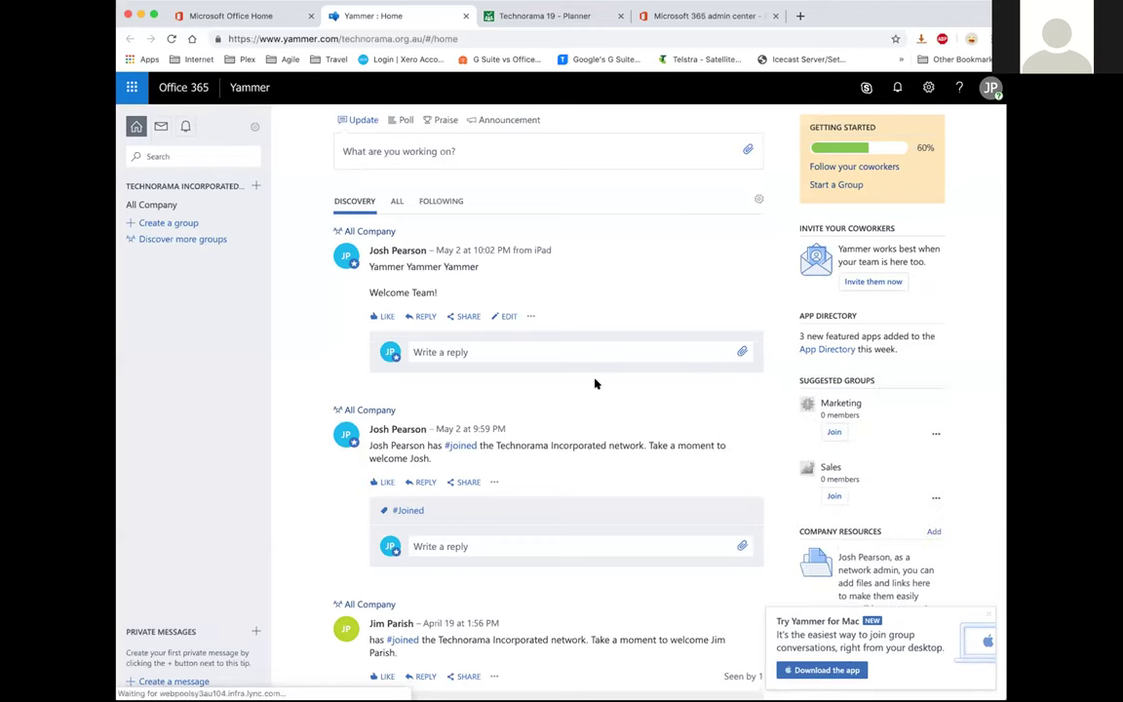
{"action": "left_click", "coordinate": [236, 16]}
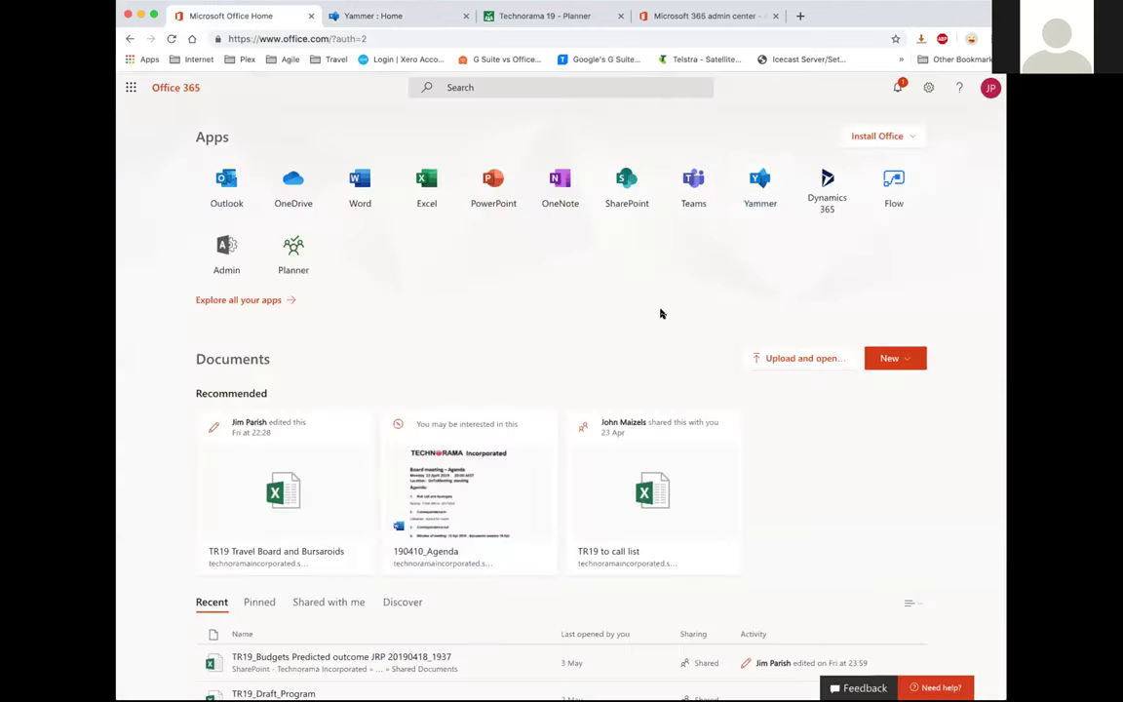